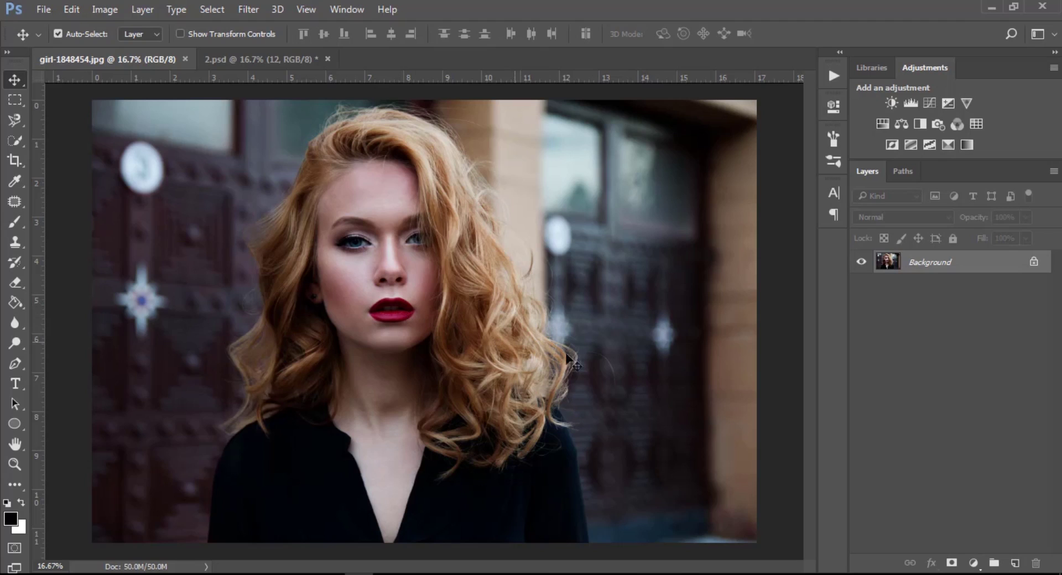
Add a Hue/Saturation adjustment layer with Saturation -80, leaving the portrait nearly monochrome
click(973, 563)
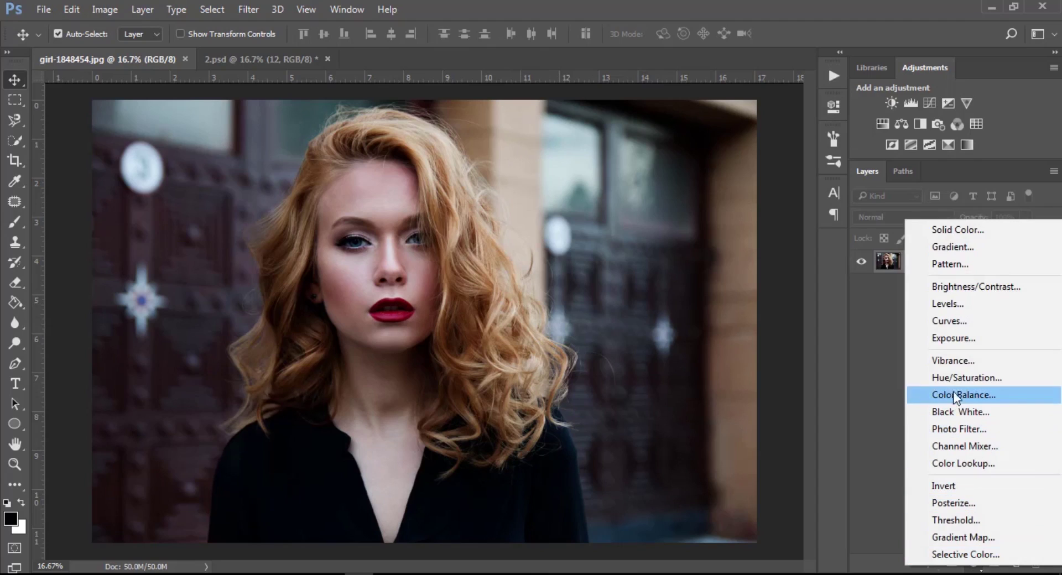
click(947, 379)
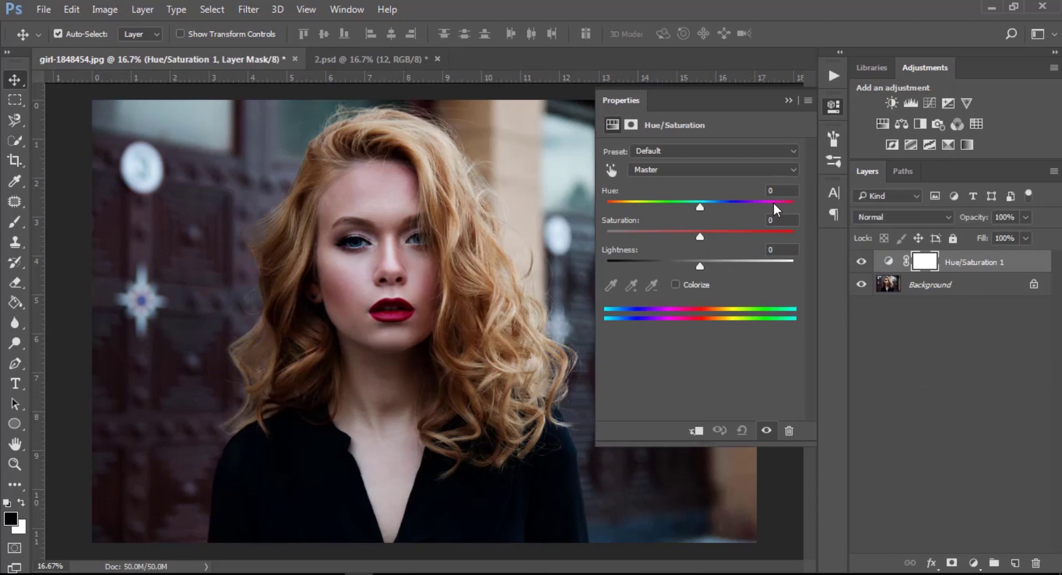
click(779, 191)
key(Tab)
text(85)
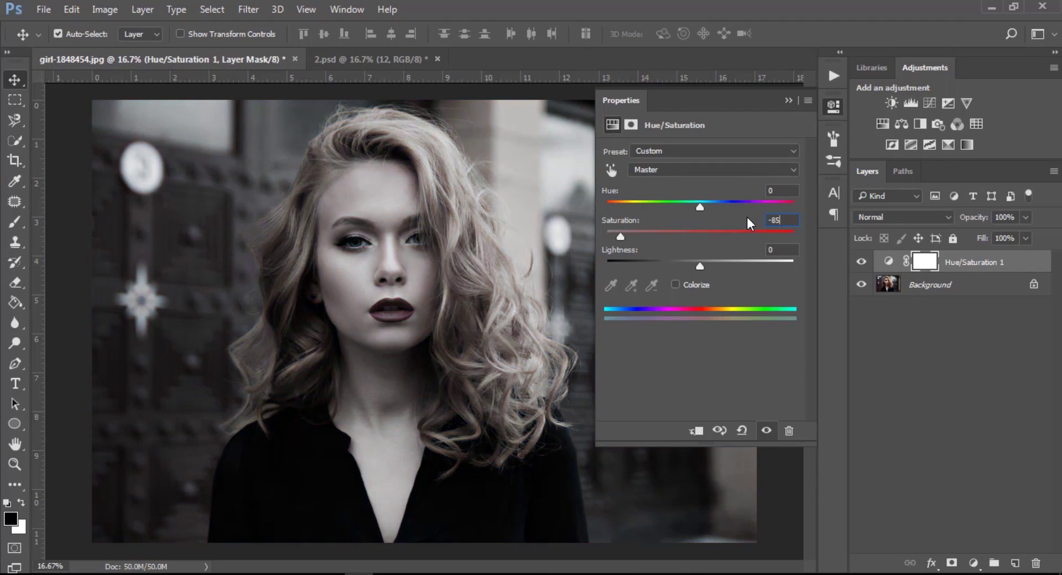
key(BackSpace)
key(BackSpace)
text(80)
click(784, 249)
click(788, 101)
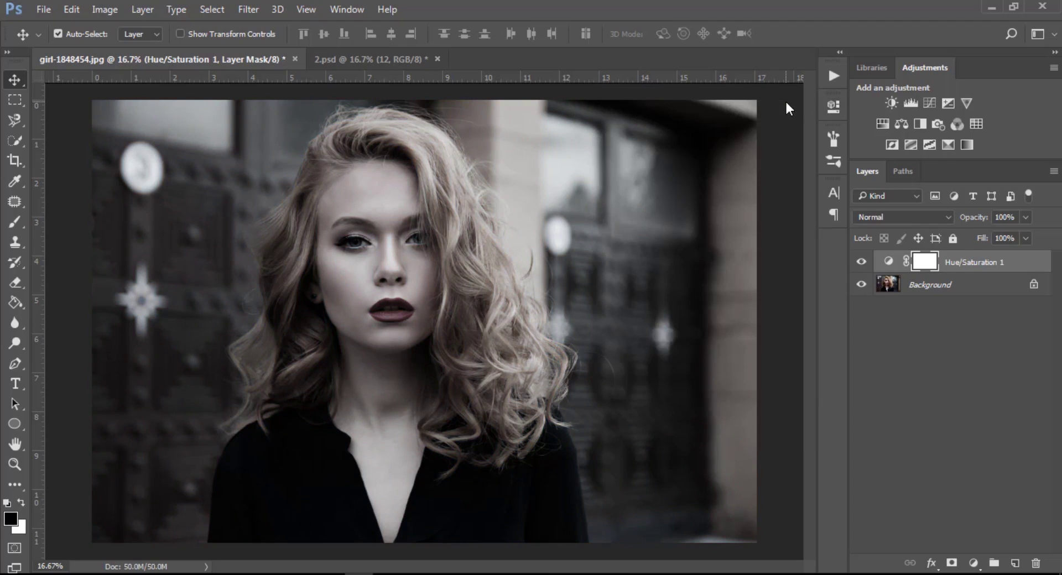
Add a Gradient Map adjustment layer running from mint green #36ffba to white
click(972, 562)
click(971, 523)
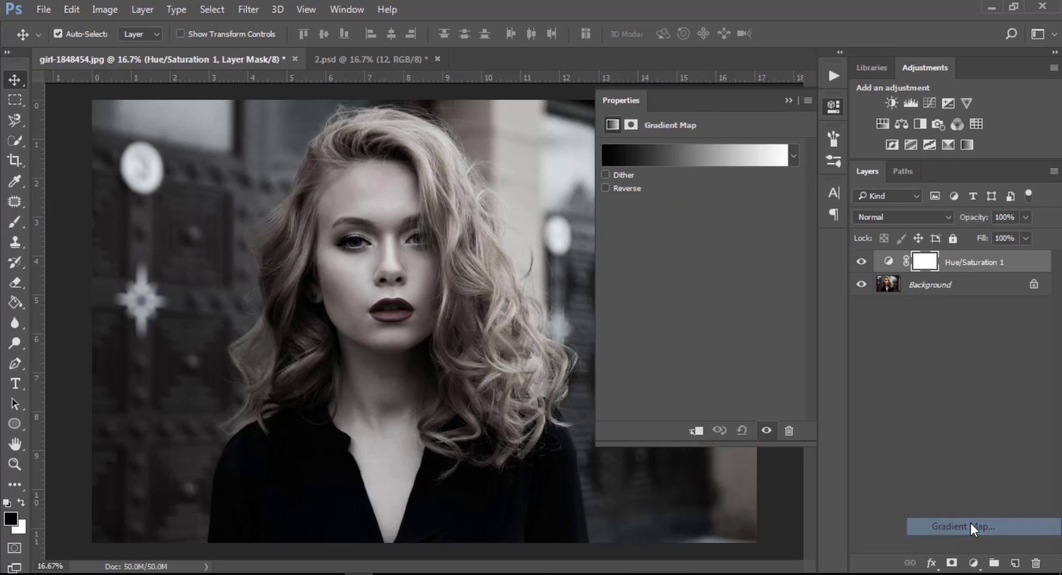
click(714, 158)
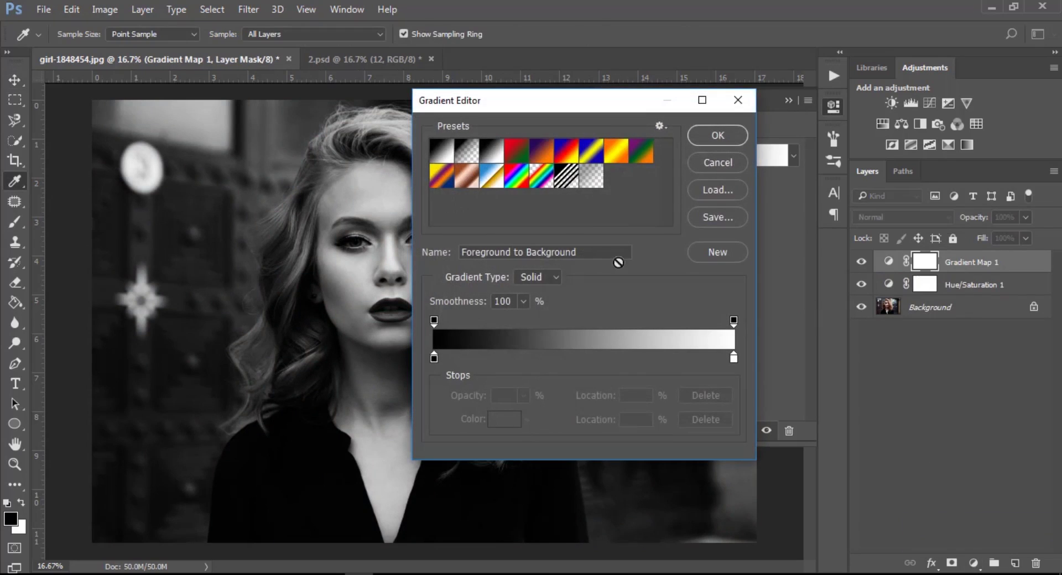
click(434, 358)
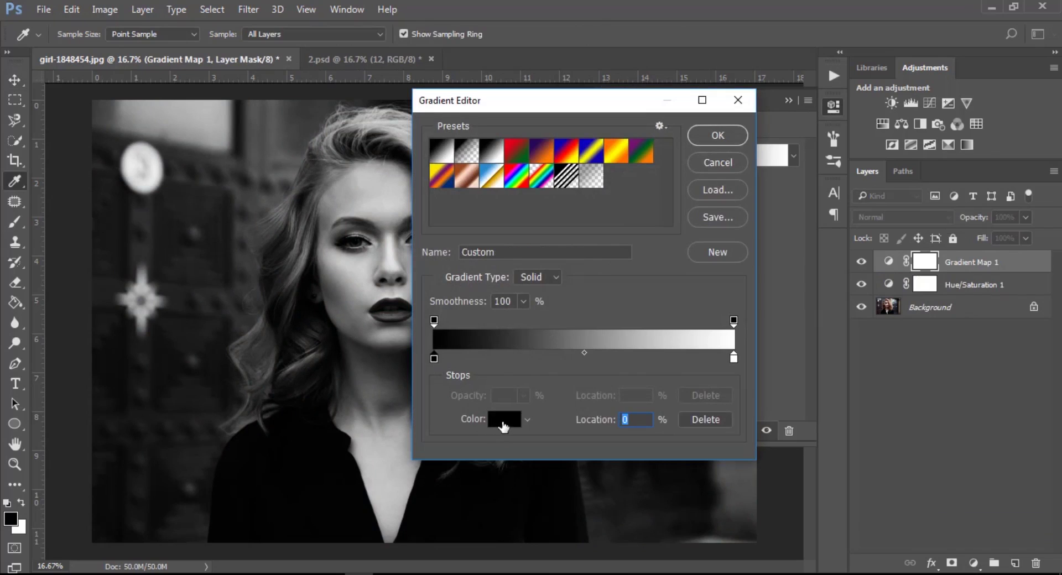
click(503, 419)
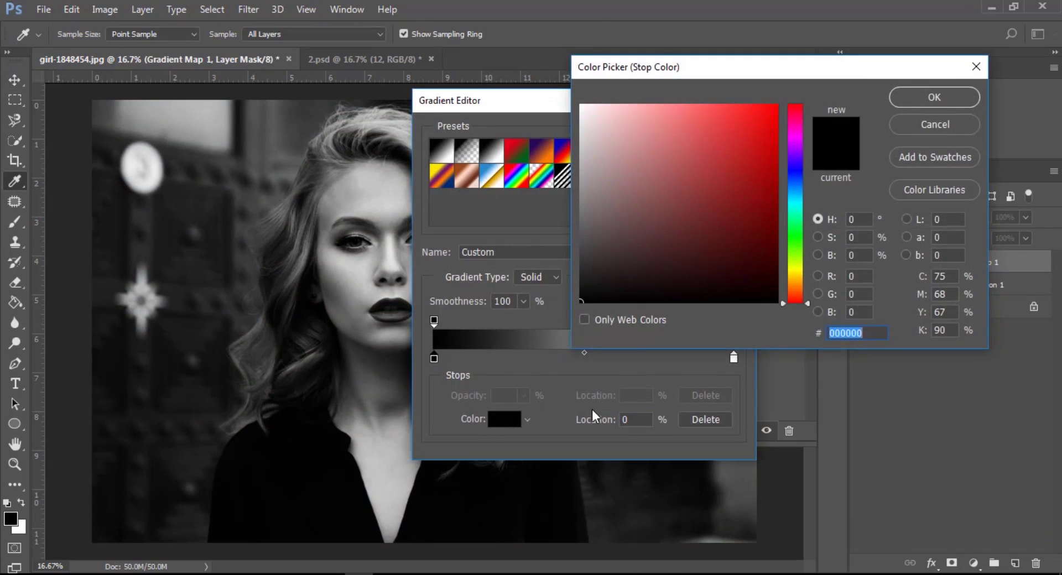
text(36ff)
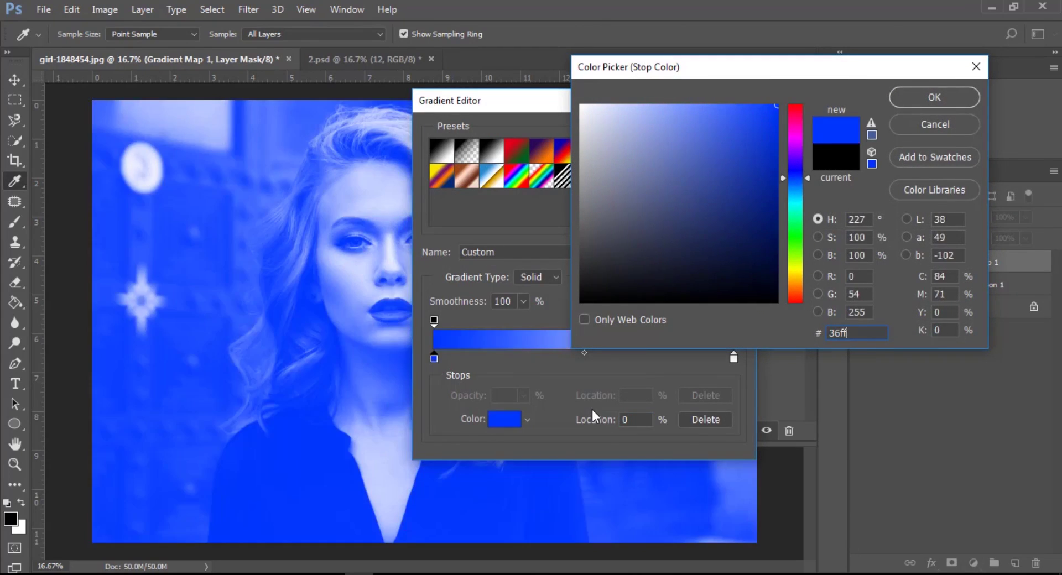
text(ba)
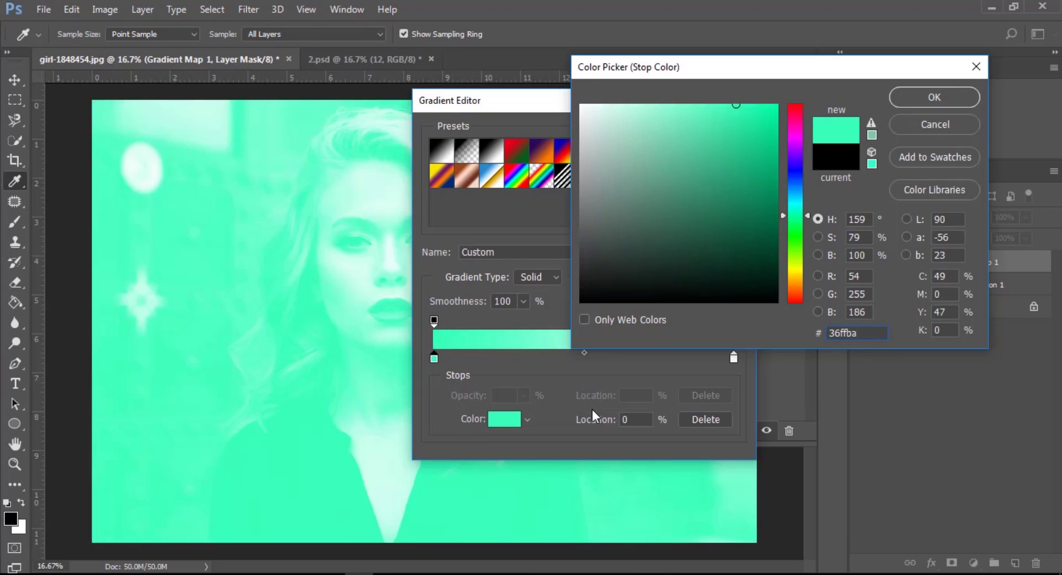
click(902, 98)
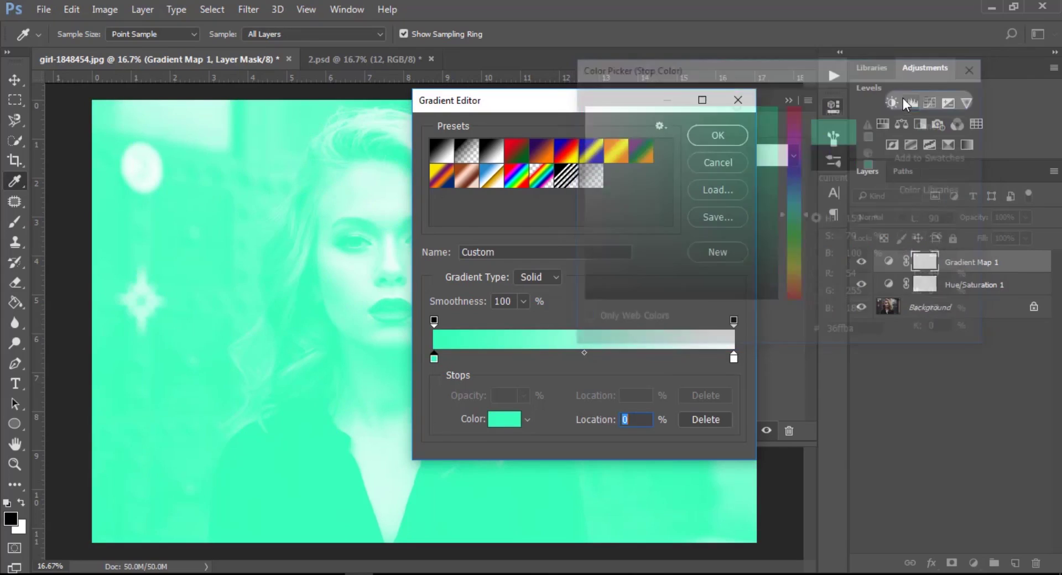
click(720, 137)
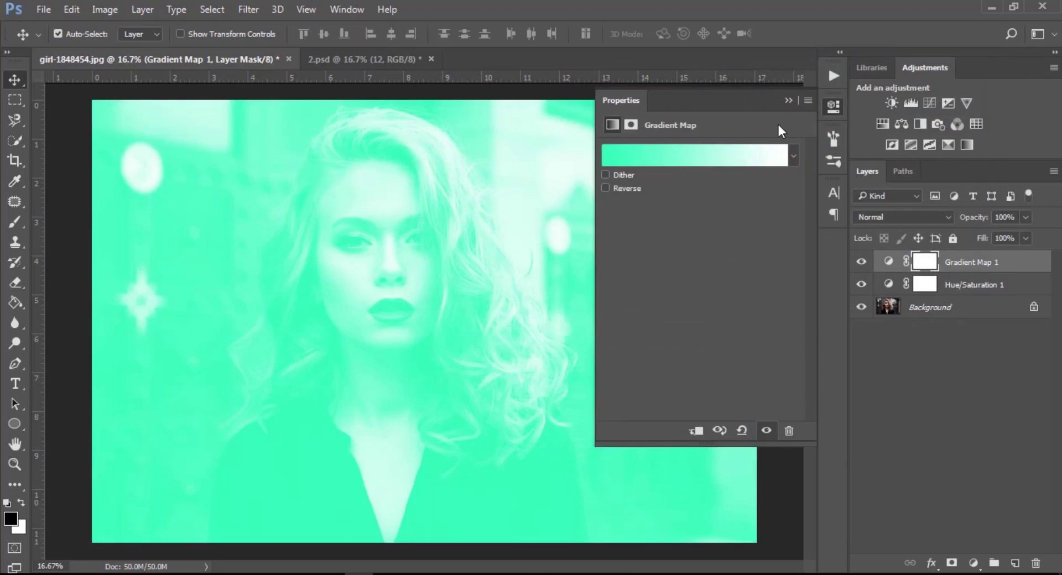
click(791, 99)
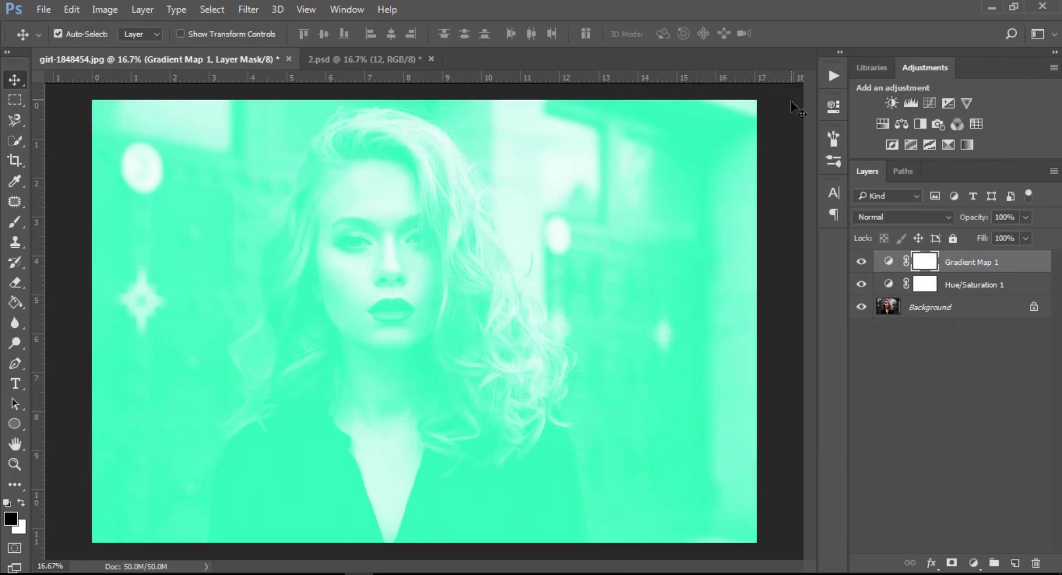
Keep the Gradient Map layer in Normal blend mode and lower its opacity to 12%
click(900, 217)
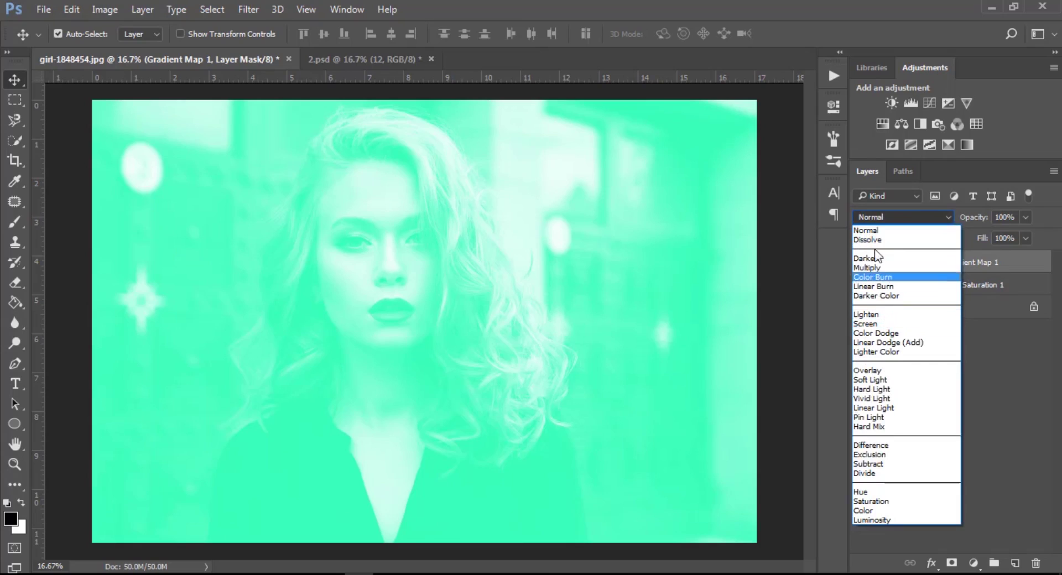
click(872, 232)
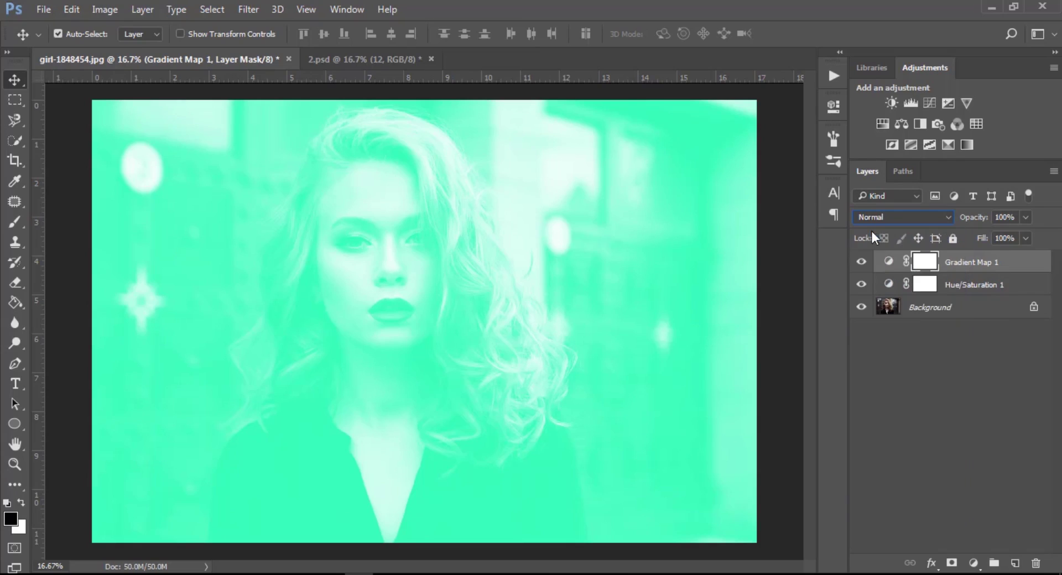
click(1004, 216)
text(12)
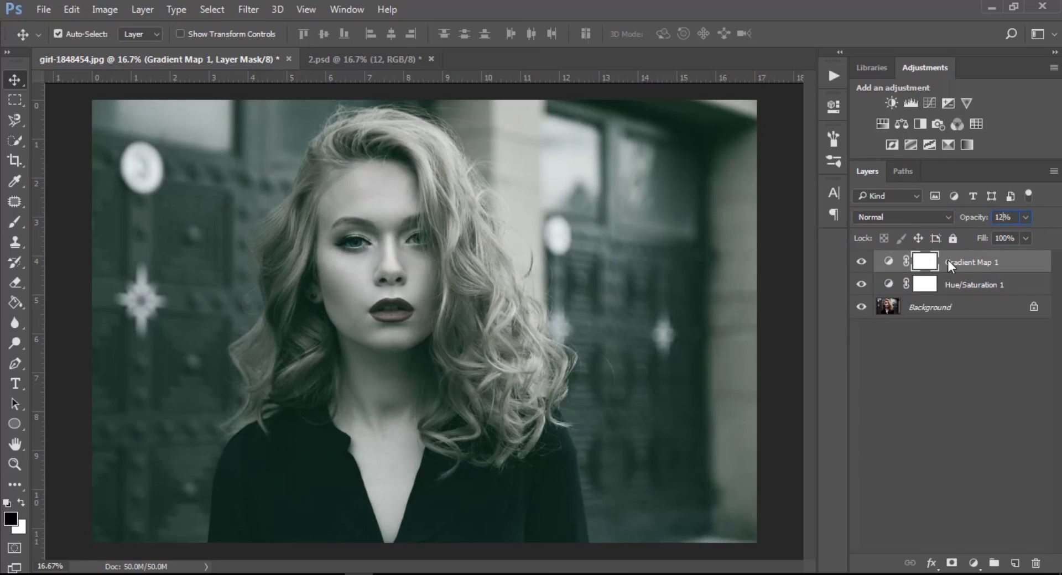
right_click(948, 262)
Add a Hard Light Transparent Stripes gradient overlay at -41° angle and 150% scale
click(737, 103)
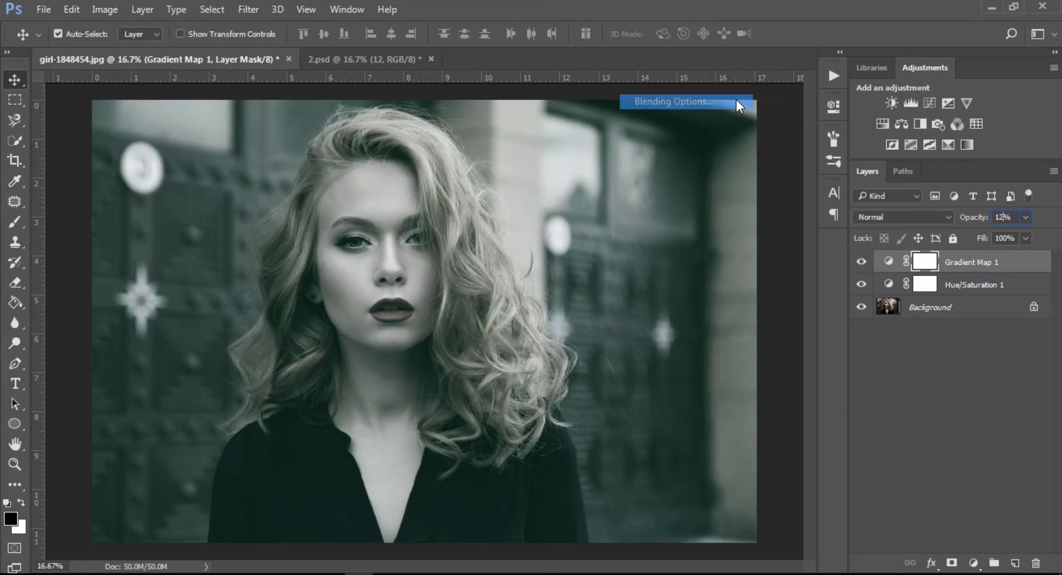
click(356, 274)
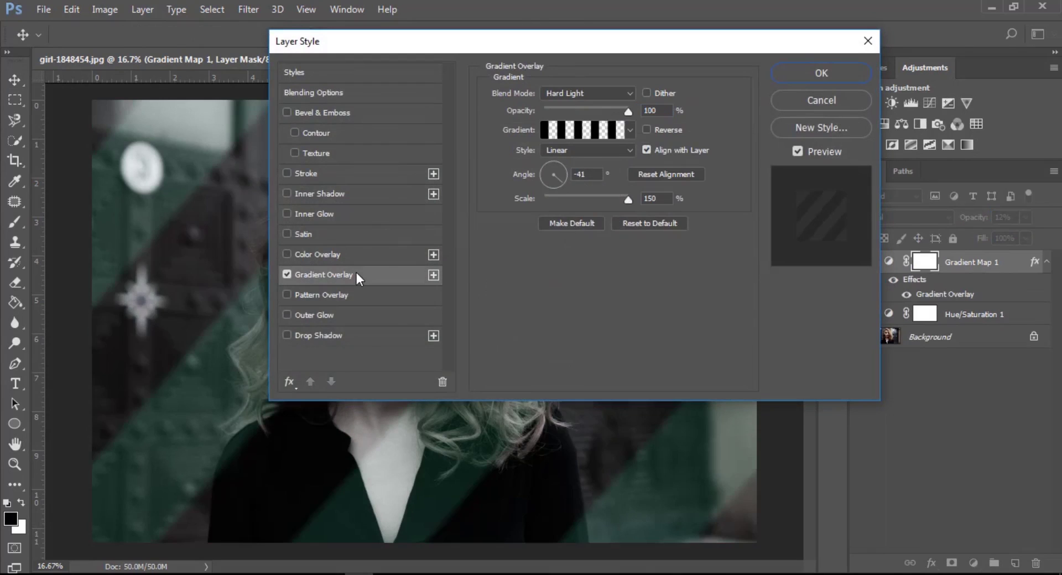
click(592, 131)
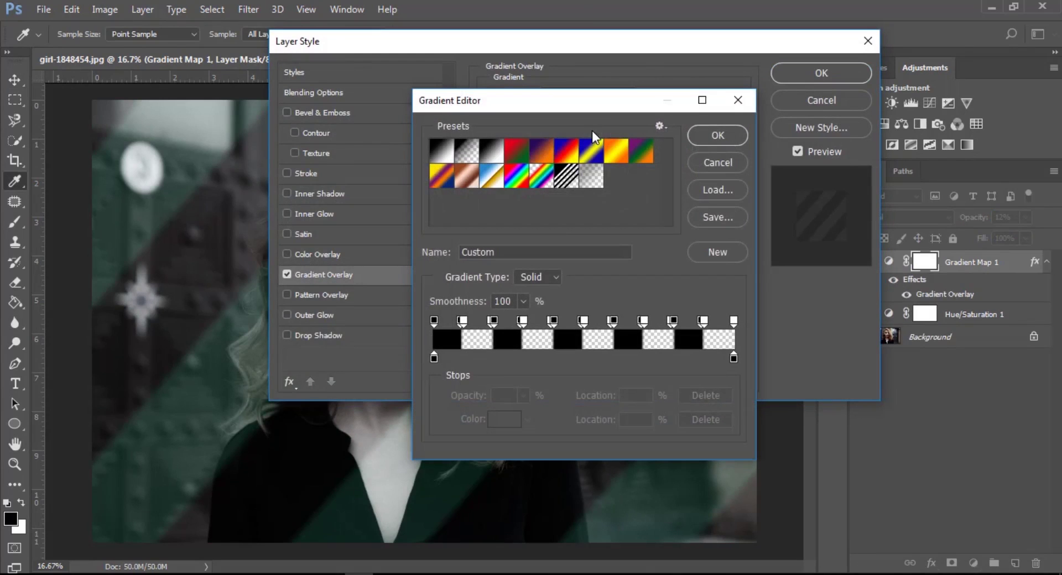
click(567, 177)
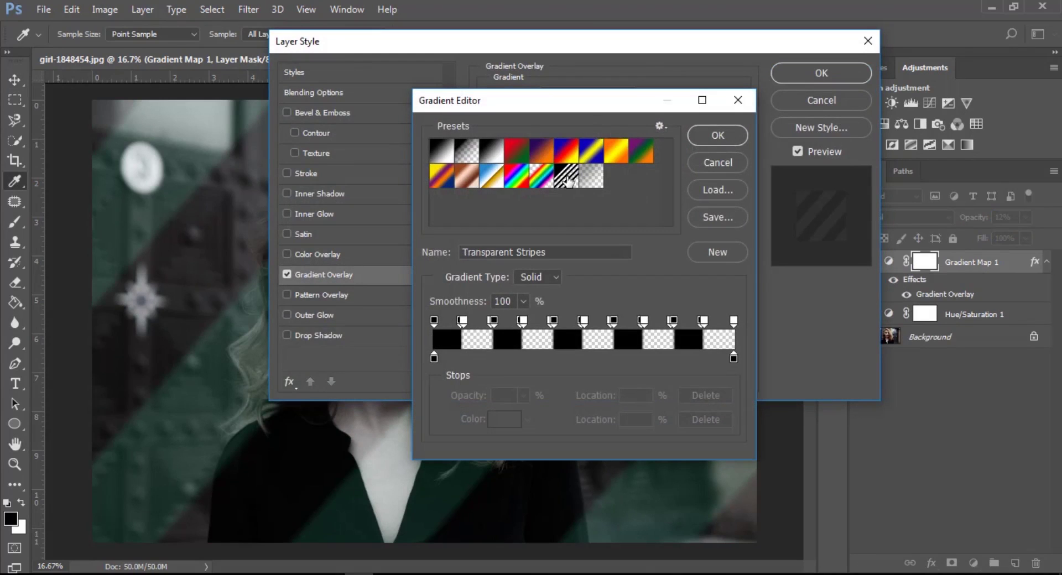
click(714, 136)
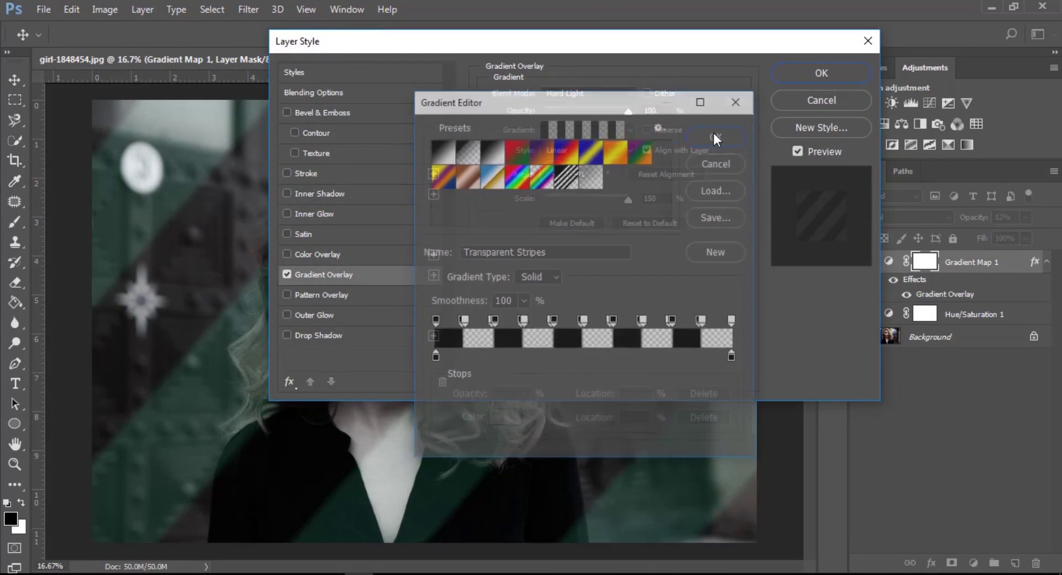
click(590, 91)
click(587, 273)
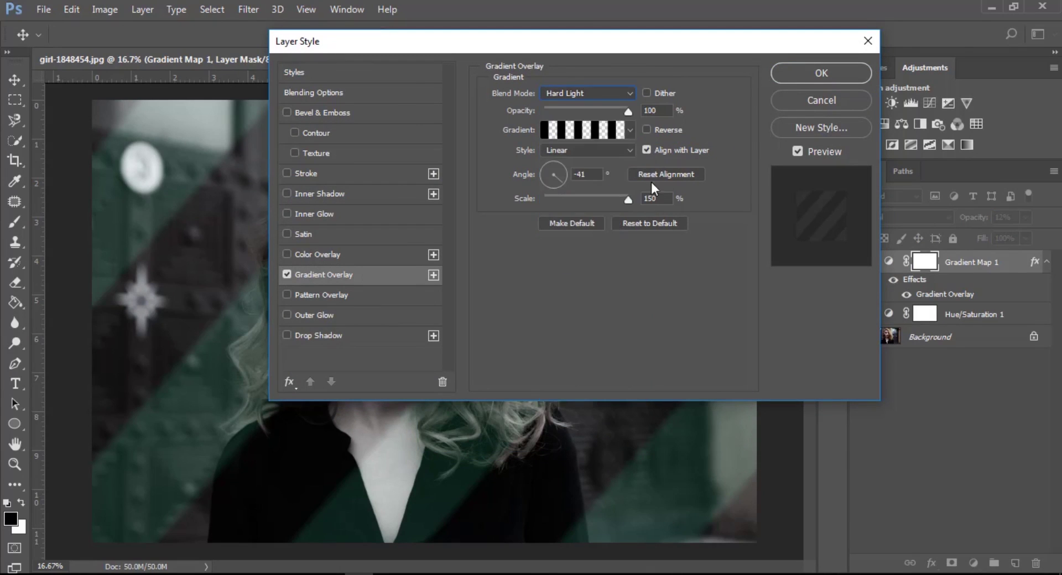
drag(659, 116, 642, 110)
drag(597, 174, 574, 174)
key(Tab)
Confirm the stripe overlay and toggle the Gradient Map layer's visibility to compare
click(779, 74)
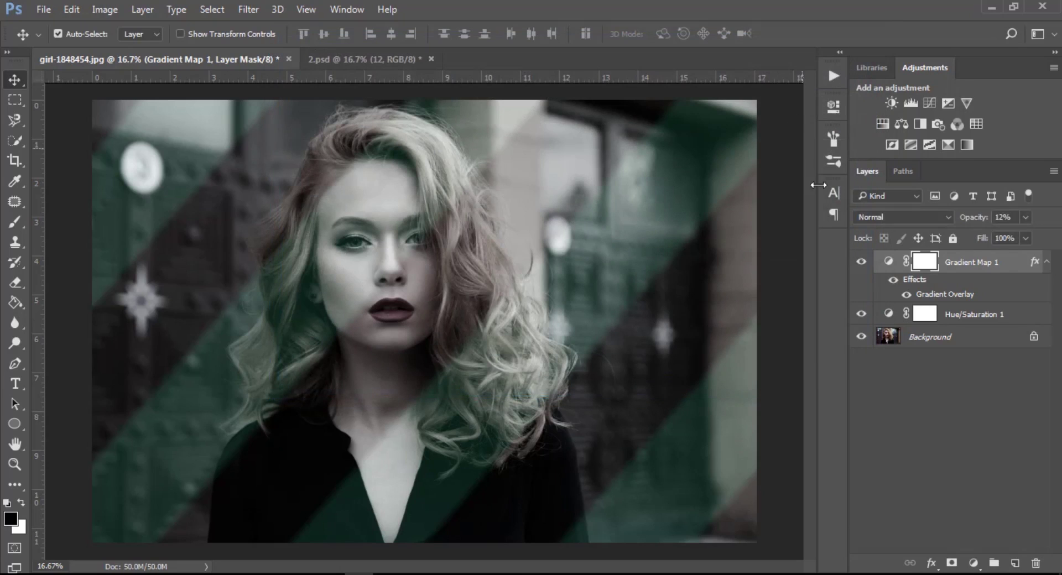
click(863, 261)
click(863, 261)
Add a Gradient Fill layer and enter ac8973 for its first colour stop
click(974, 564)
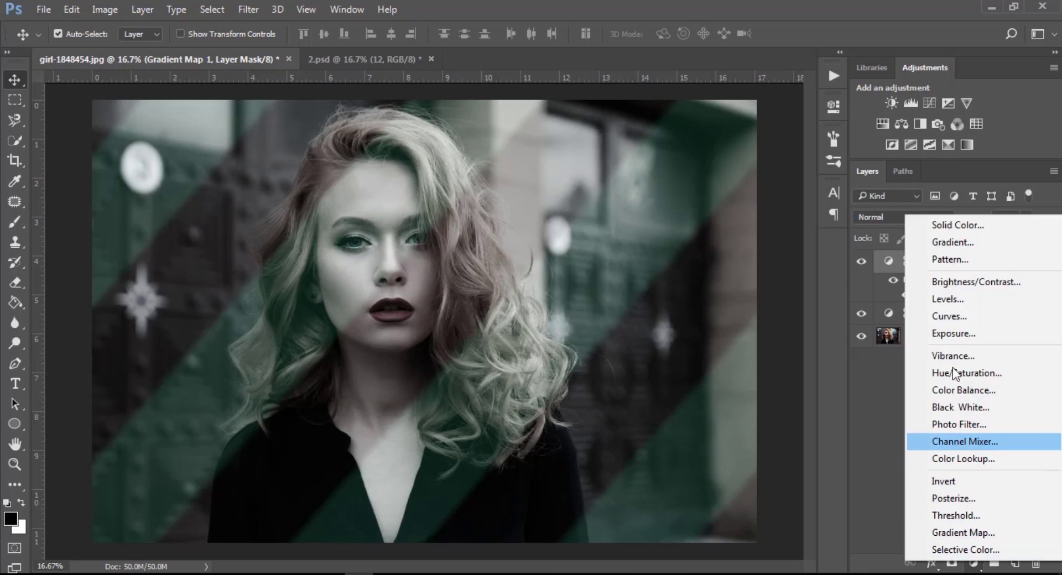
click(947, 247)
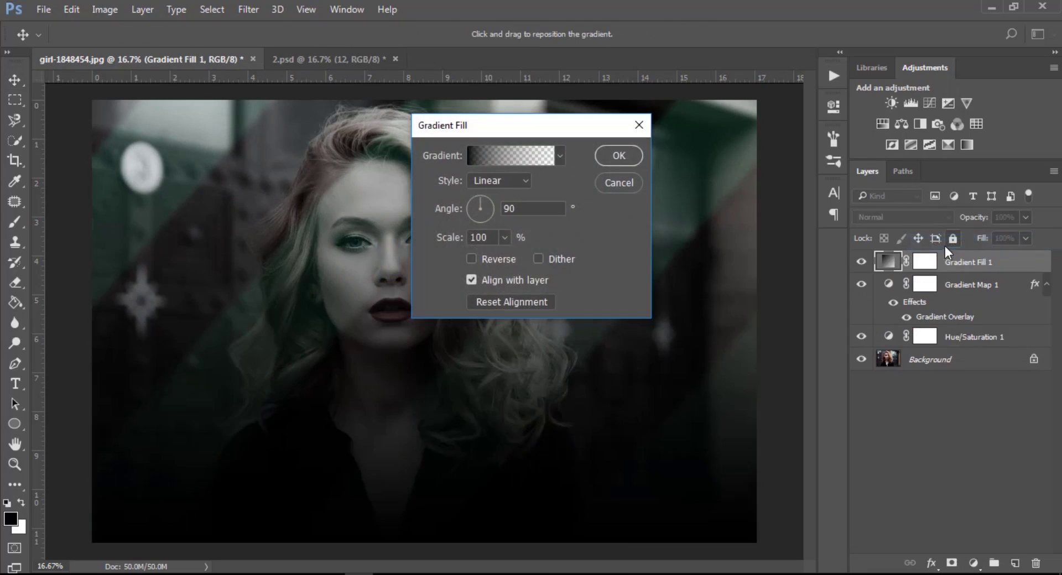
click(519, 159)
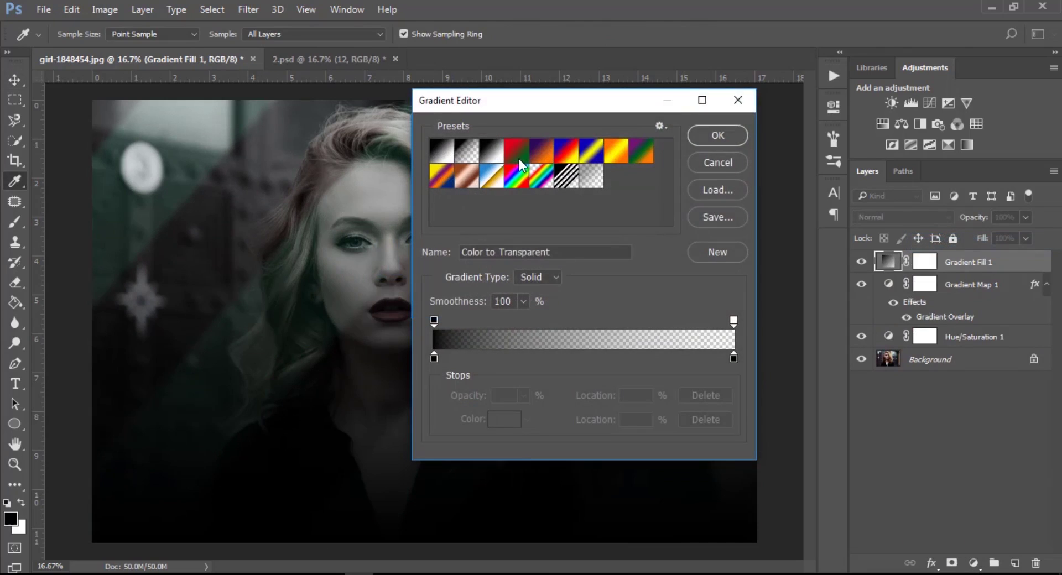
click(435, 358)
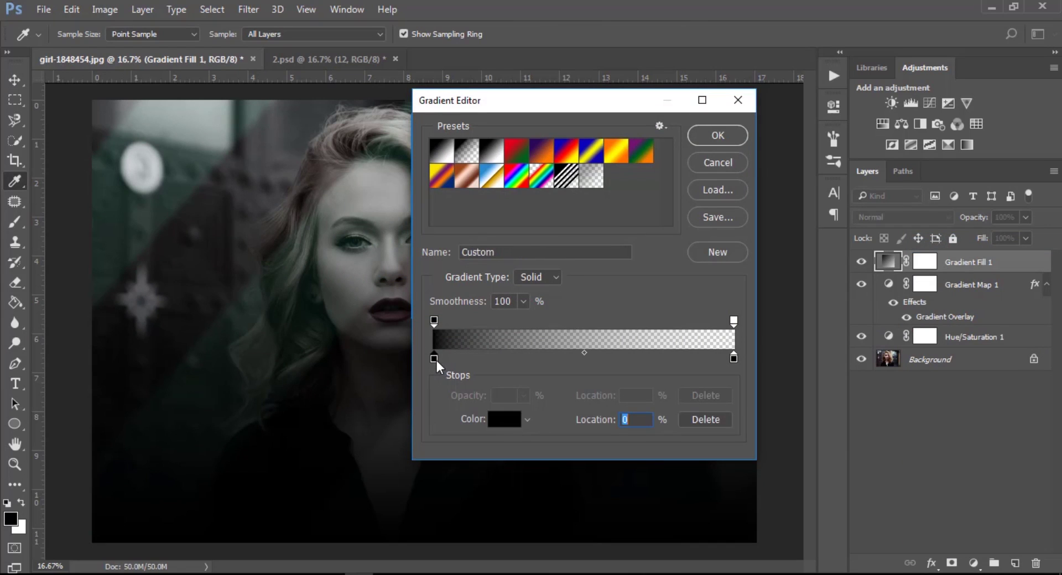
click(505, 420)
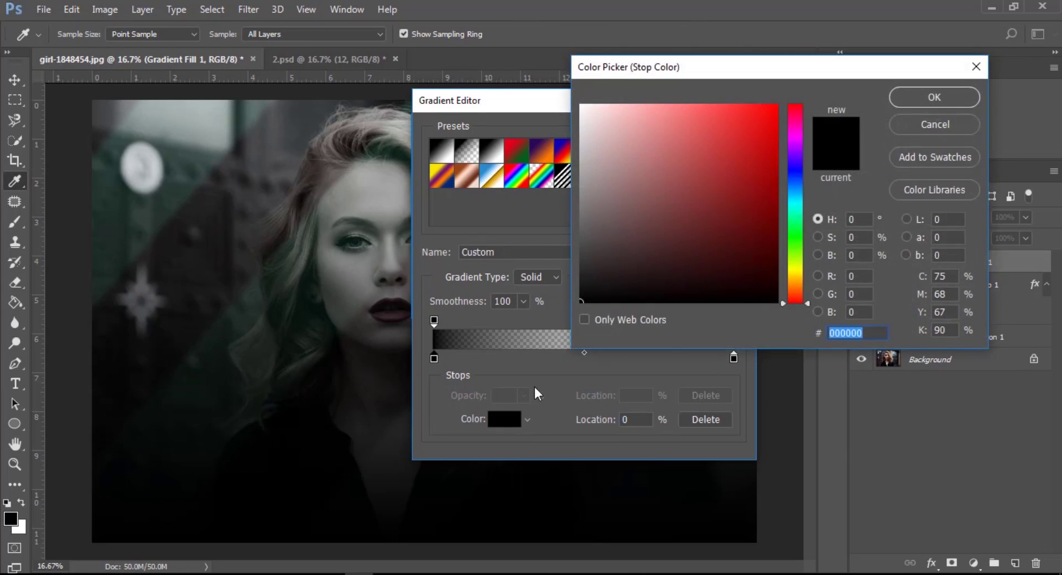
text(ac)
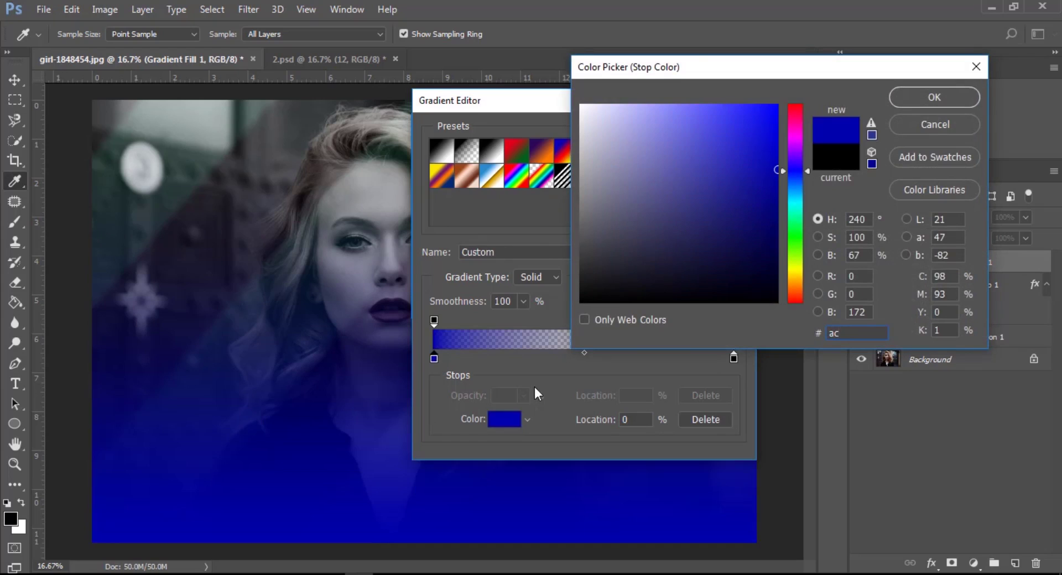
text(897)
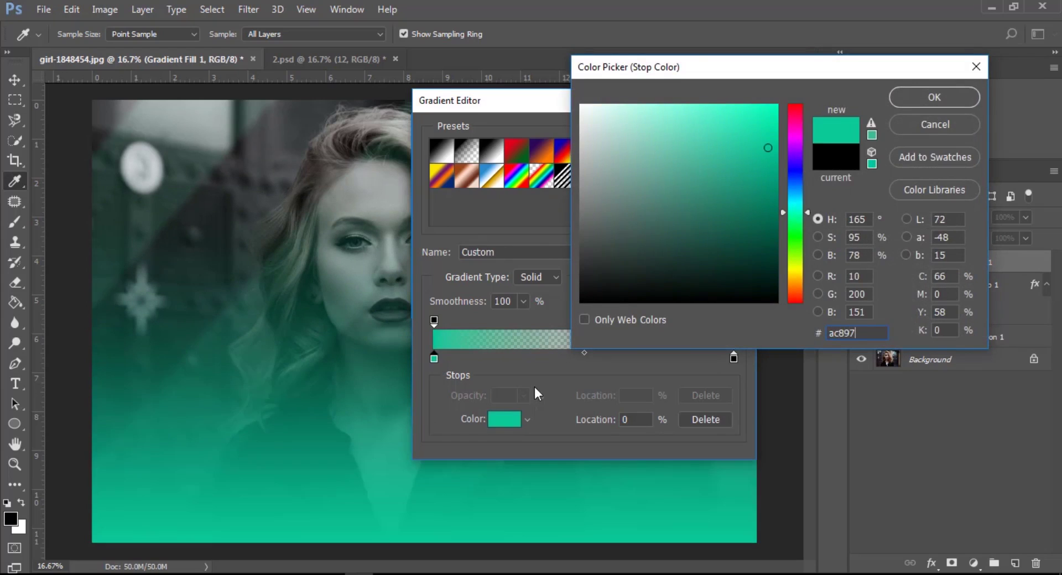
text(3)
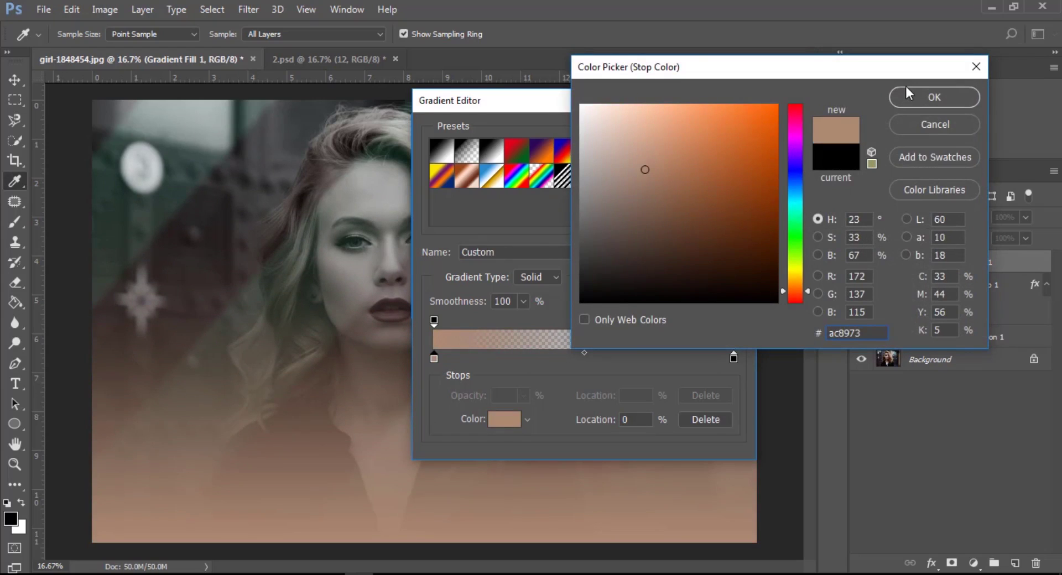
Confirm the ac8973 first stop and add a 12% stop coloured d2b186
double_click(867, 333)
click(924, 102)
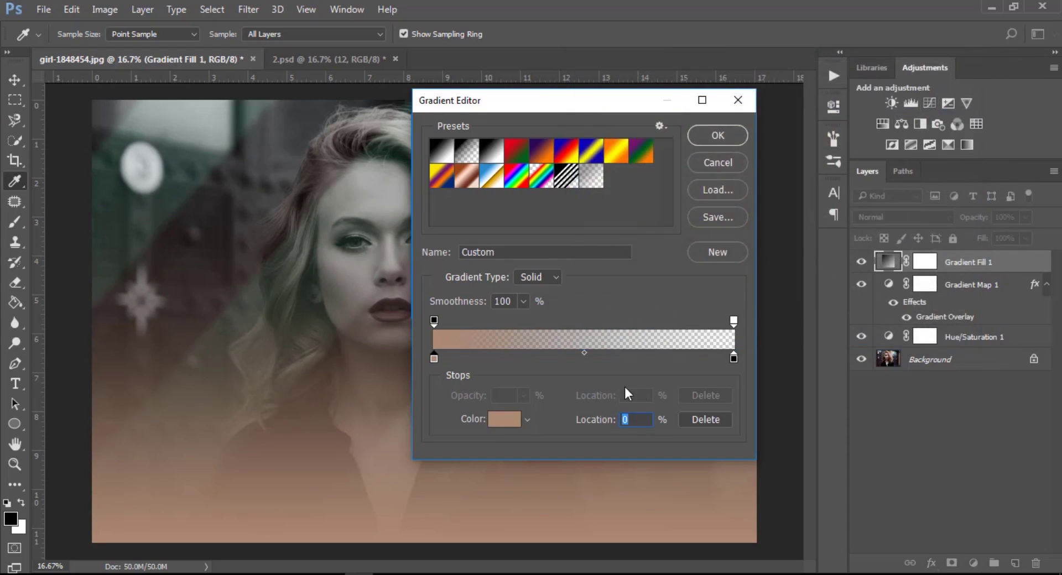
click(464, 358)
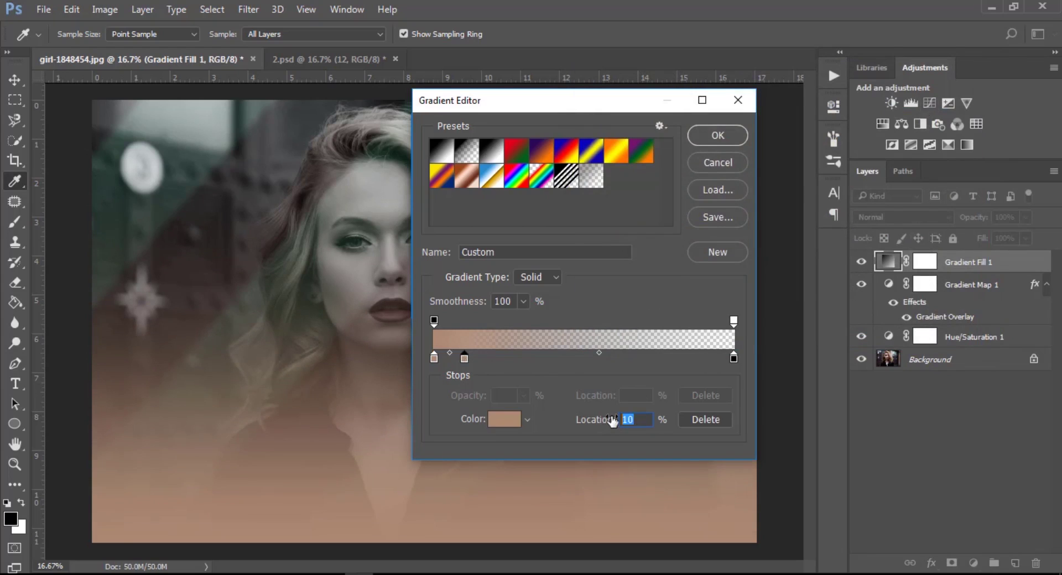
text(12)
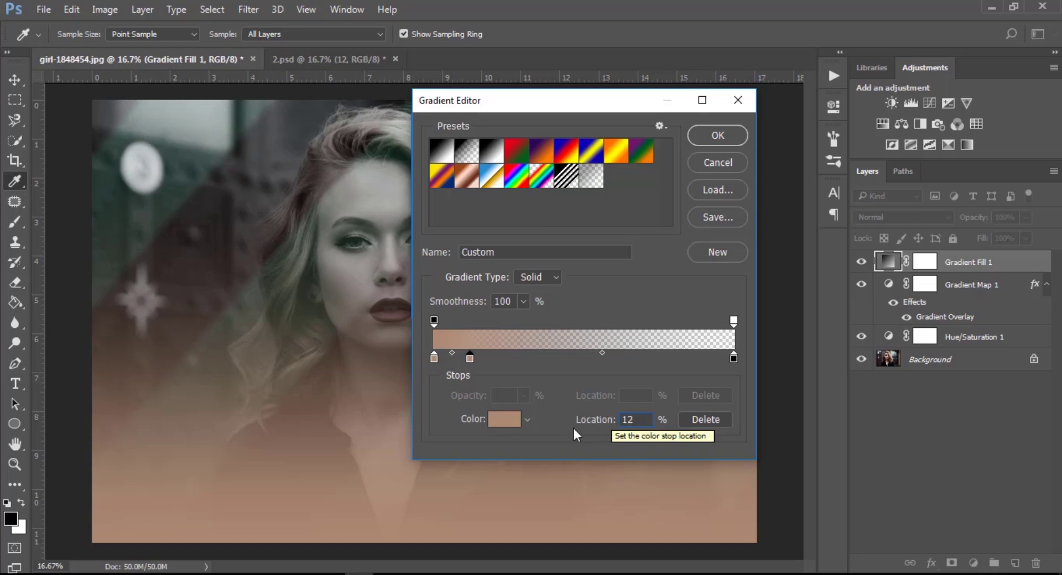
click(507, 421)
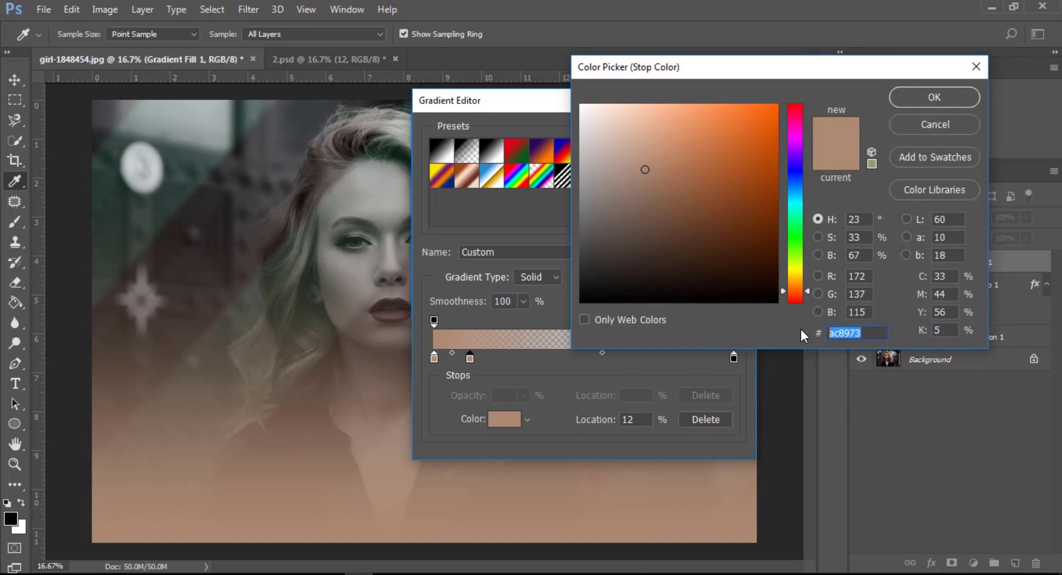
text(d2)
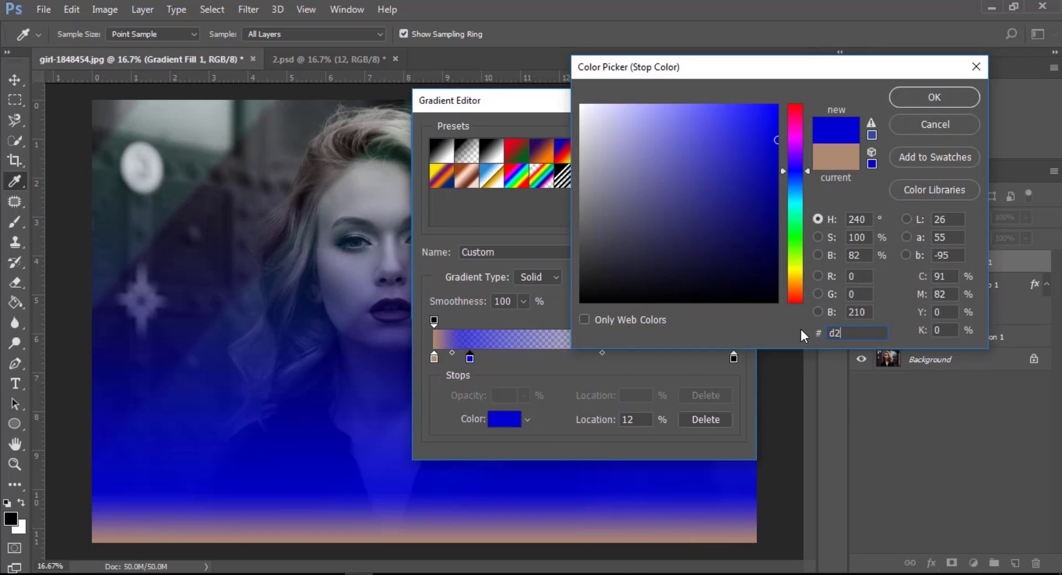
text(b1)
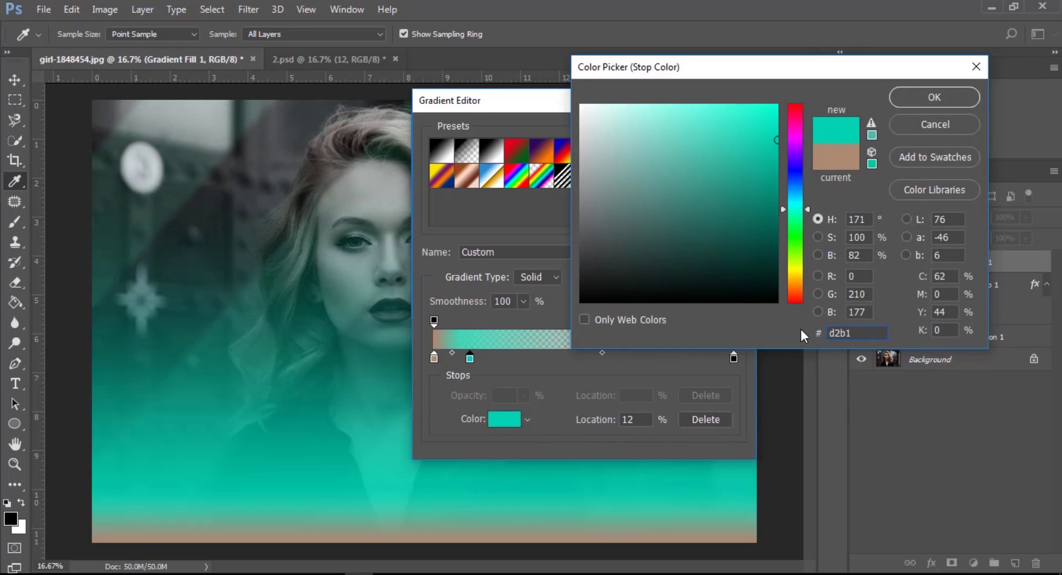
text(8)
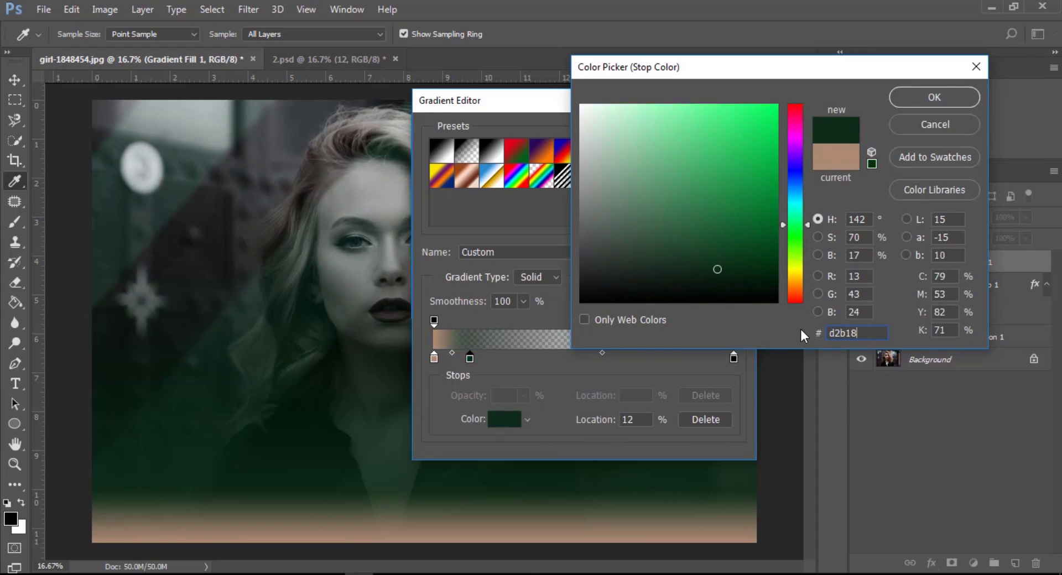
text(6)
click(898, 94)
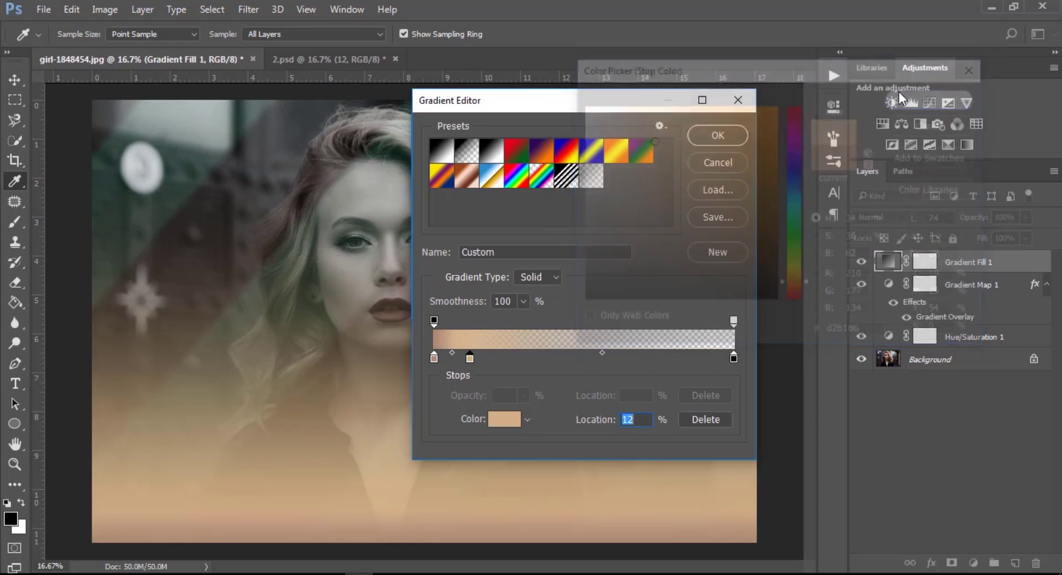
Add a gradient stop at 22% coloured dab88a
click(503, 361)
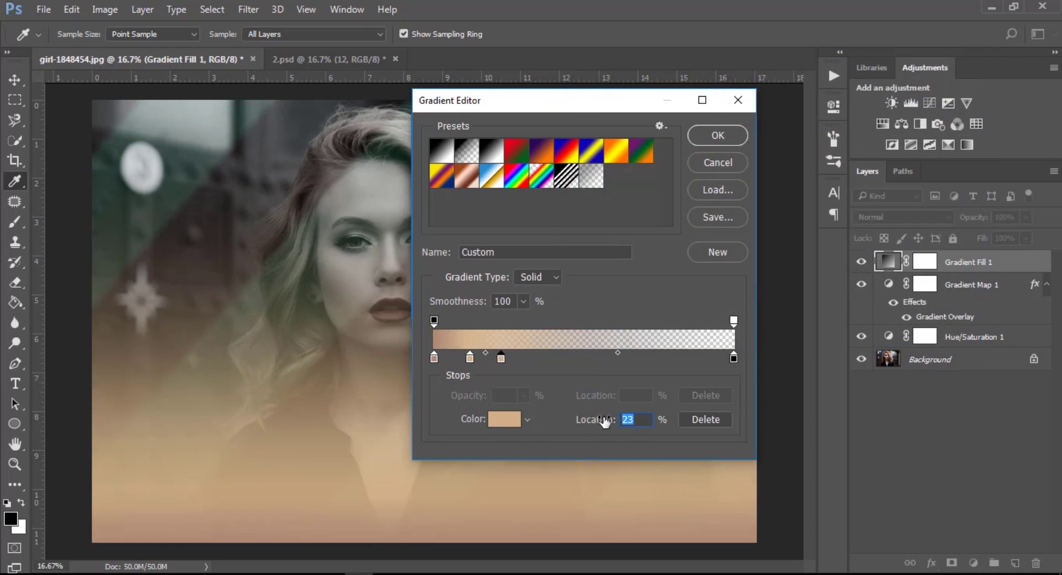
drag(605, 422, 600, 422)
click(503, 419)
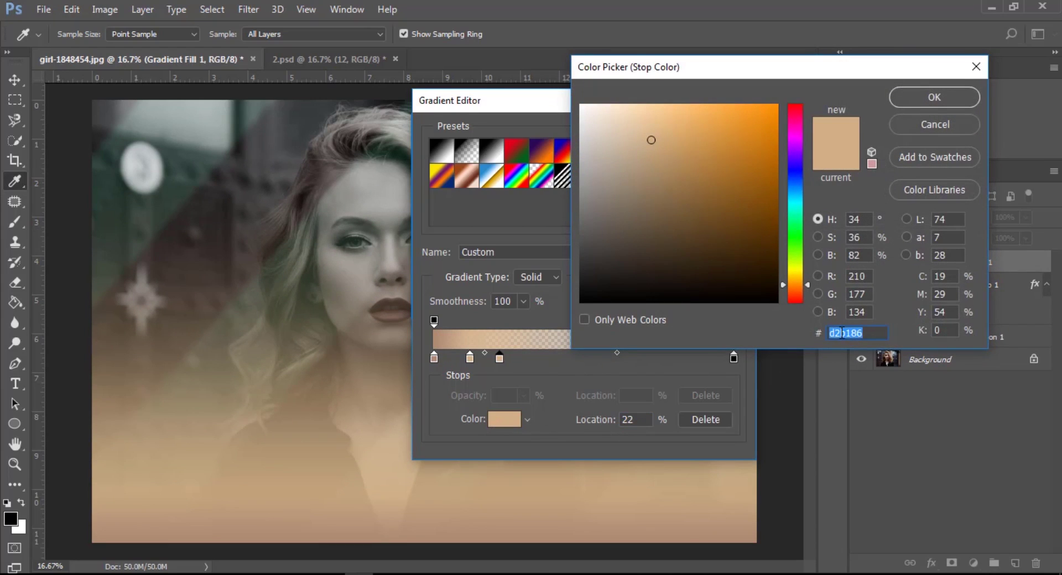
text(da)
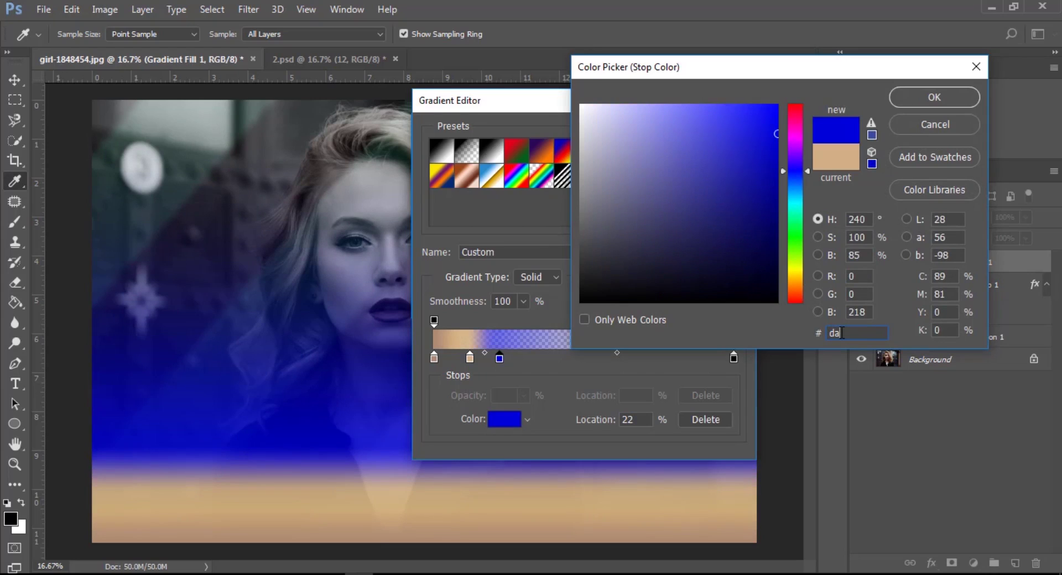
text(b88)
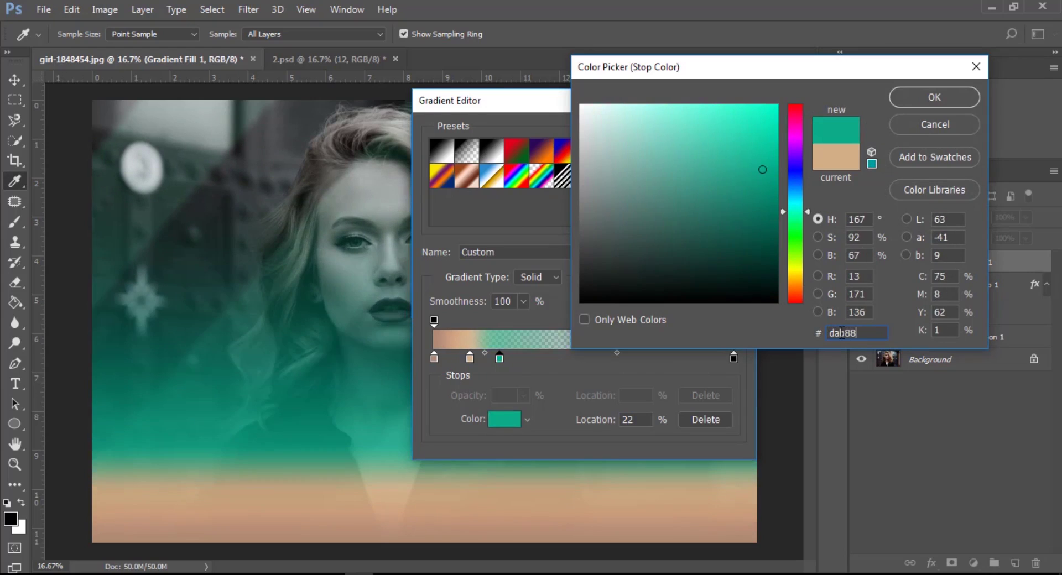
text(a)
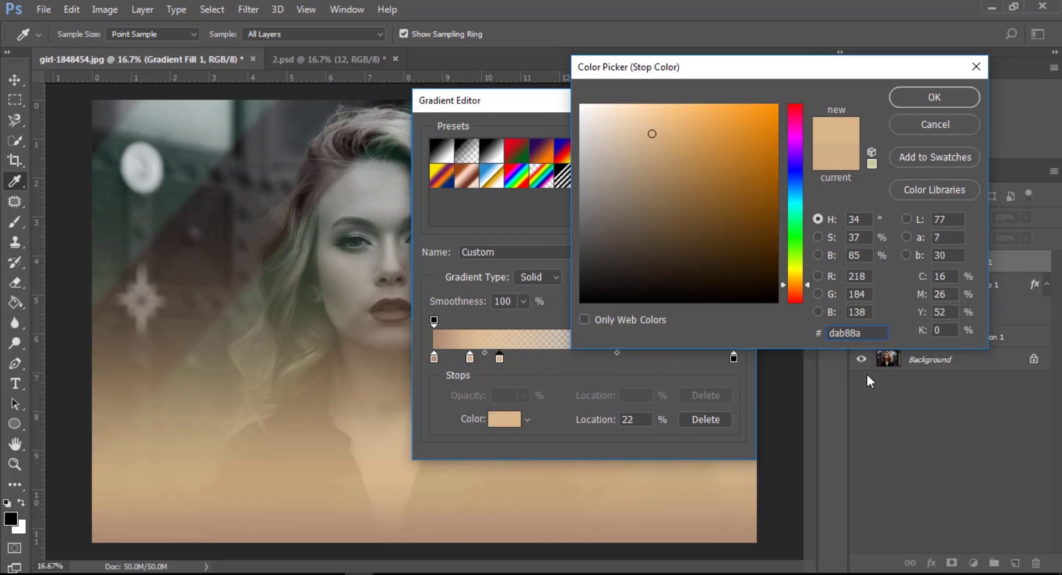
double_click(825, 330)
click(912, 92)
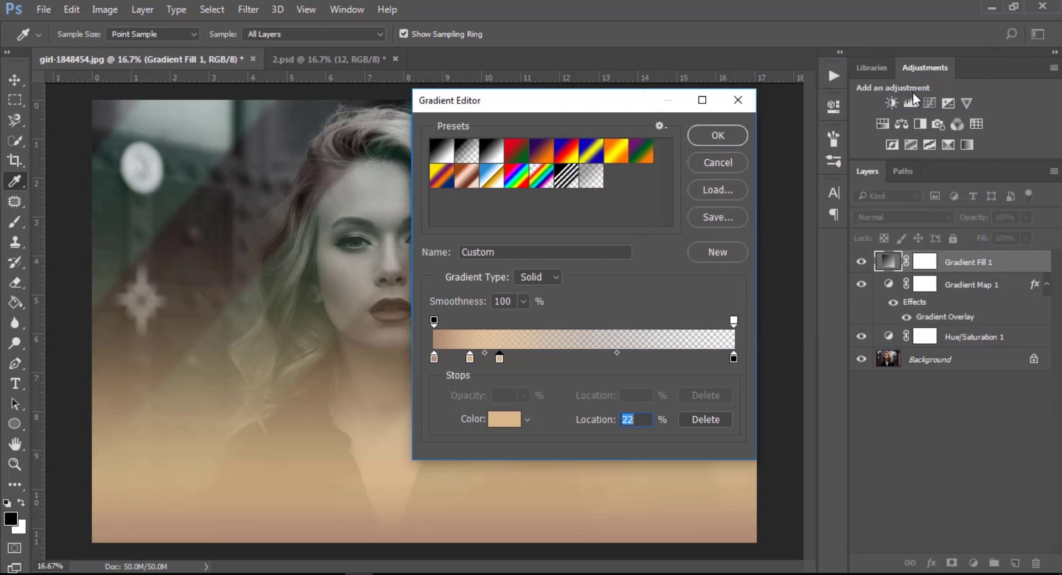
Add a gradient stop at 35% coloured dfbfaa
click(526, 359)
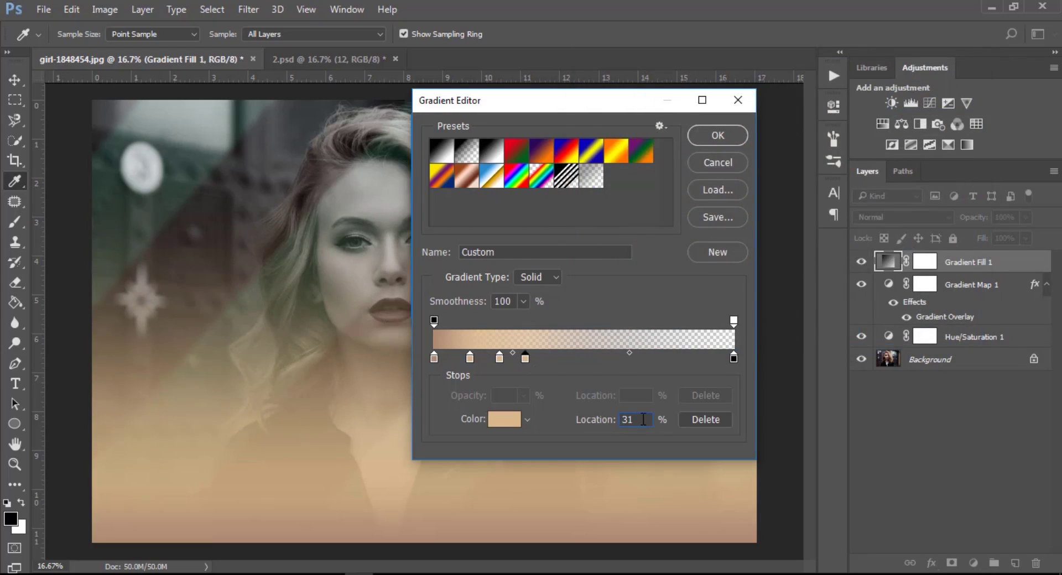
text(35)
click(515, 425)
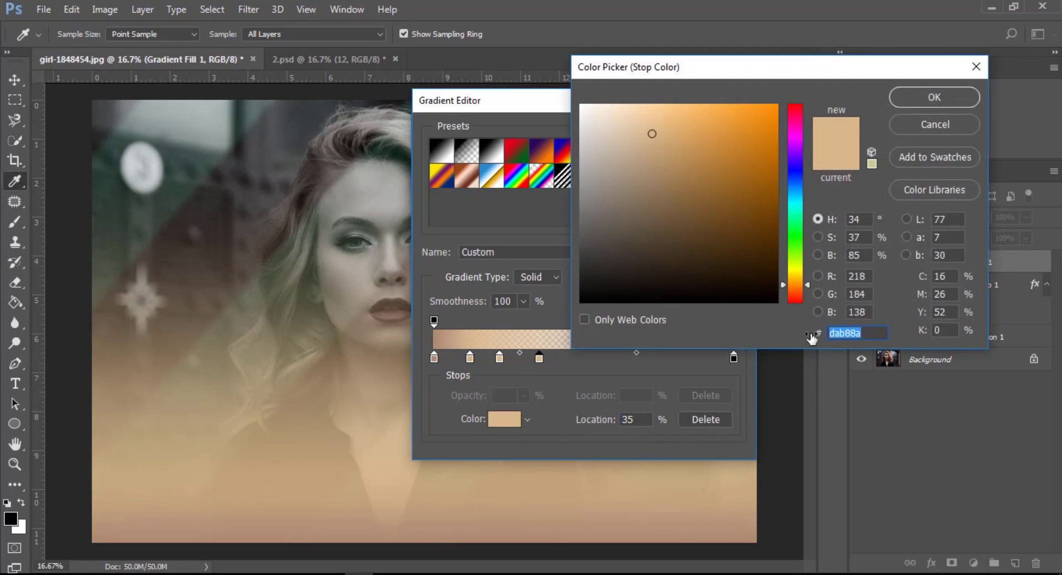
text(df)
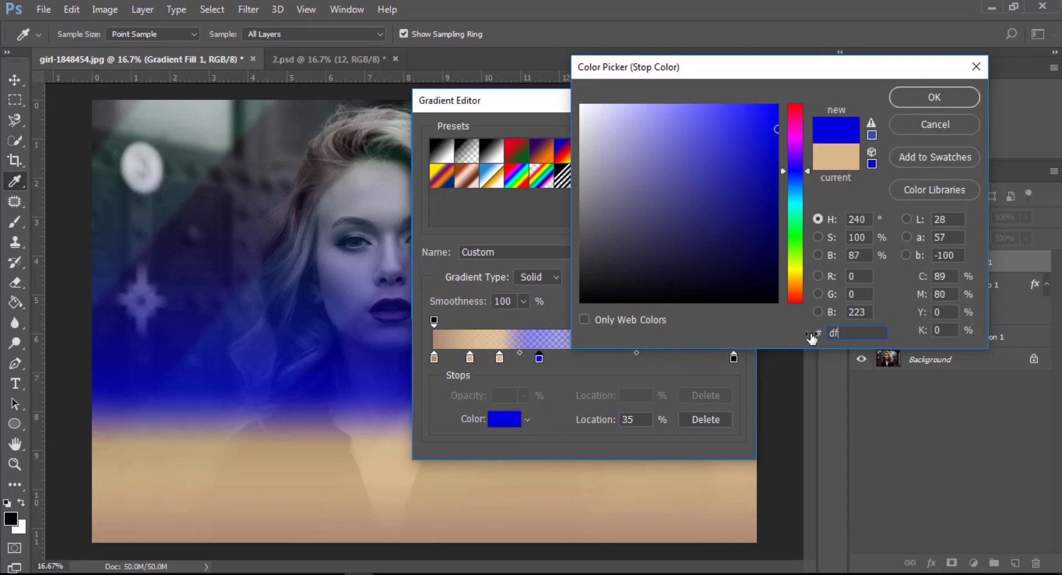
text(b)
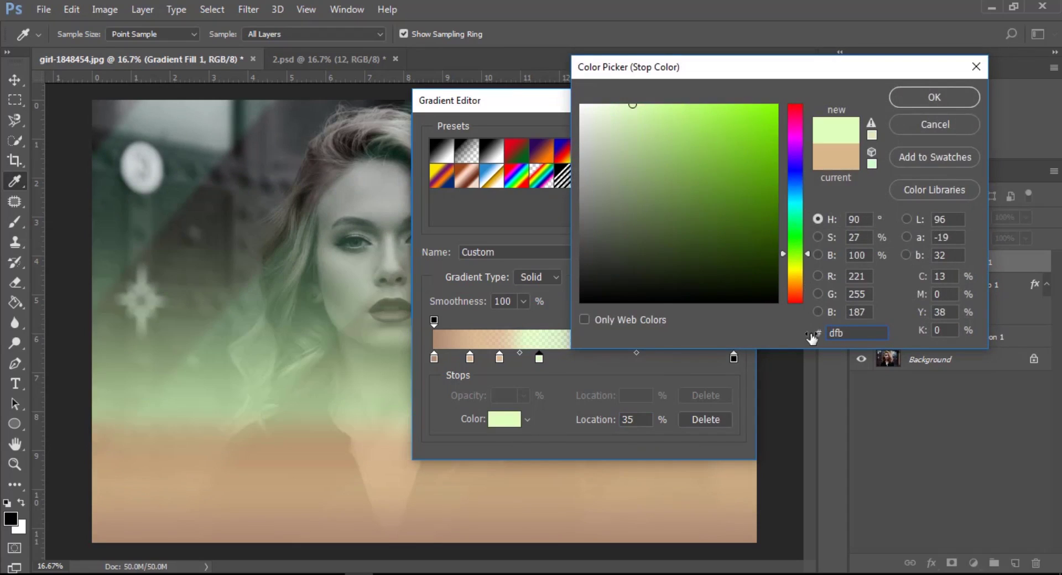
text(faa)
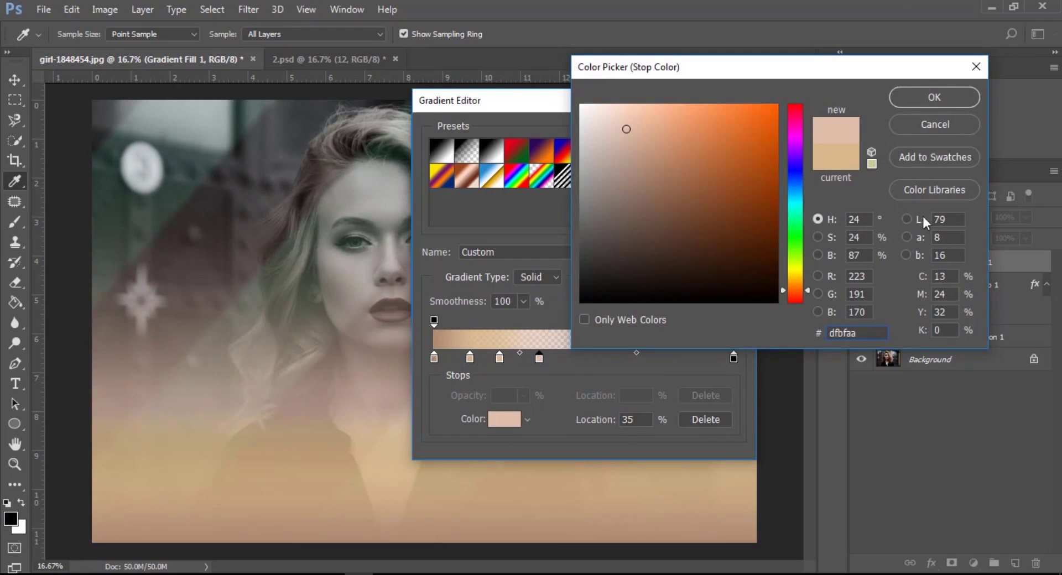
click(921, 102)
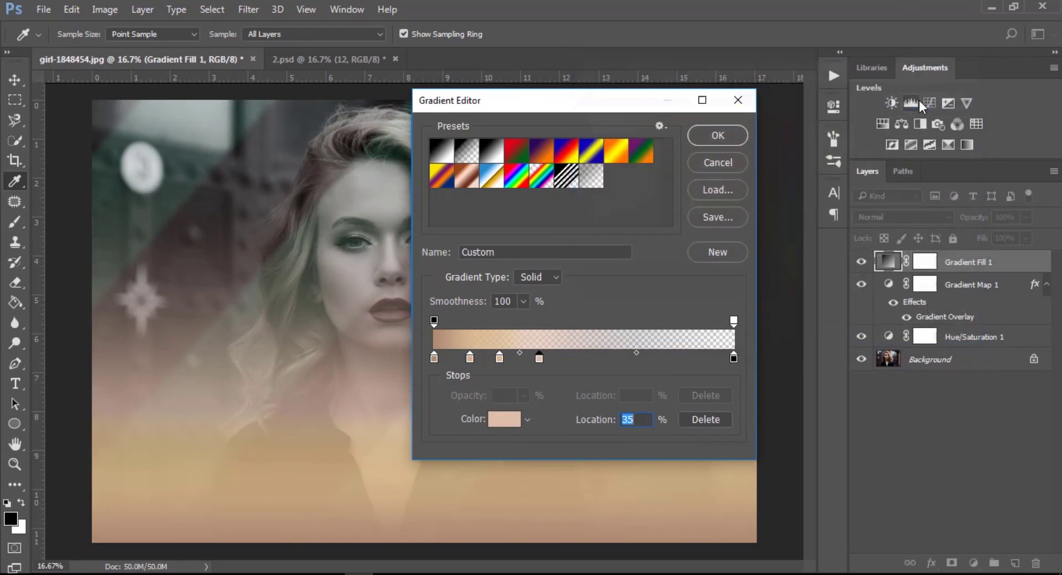
Add a gradient stop at 50% coloured pale cream ecdfc6
click(564, 363)
double_click(627, 419)
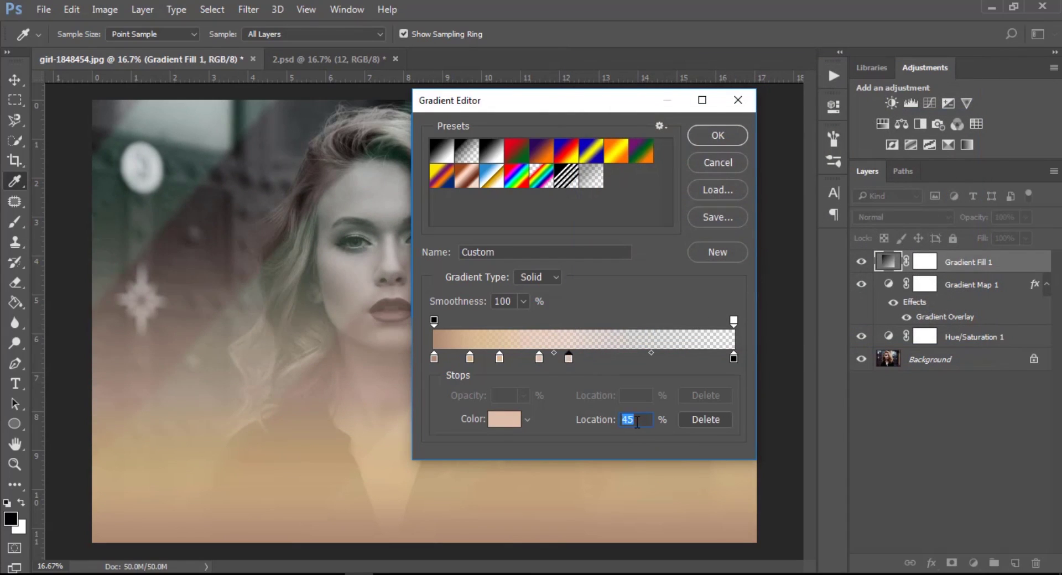
text(45)
key(Return)
text(5)
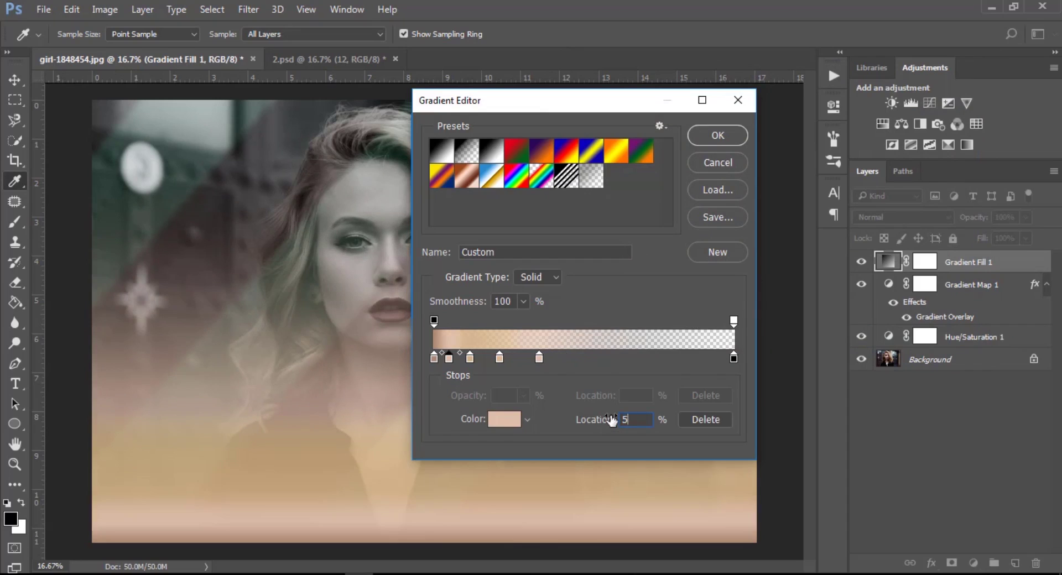
text(0)
click(506, 421)
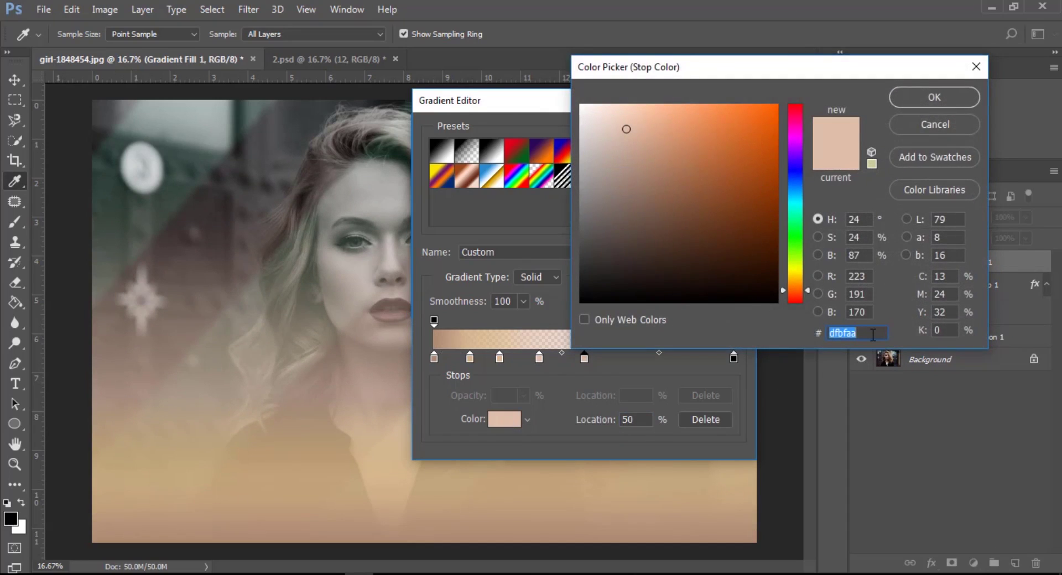
text(ec)
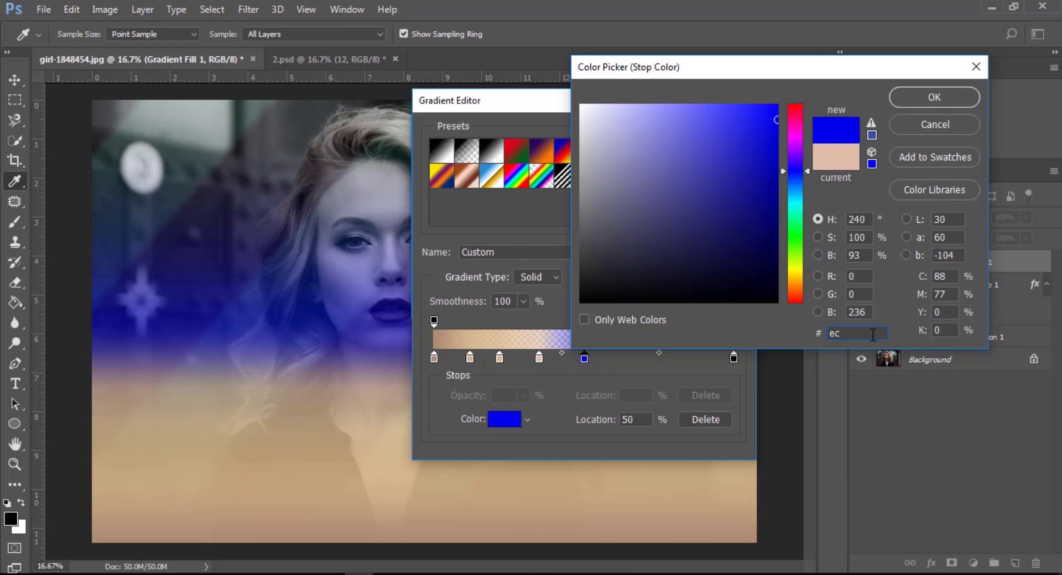
text(dfc)
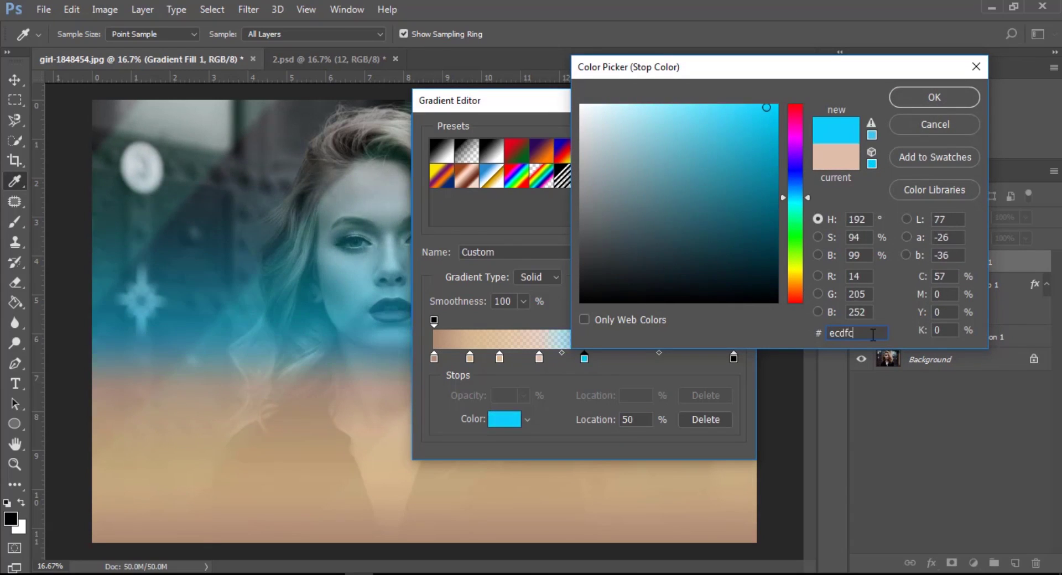
text(6)
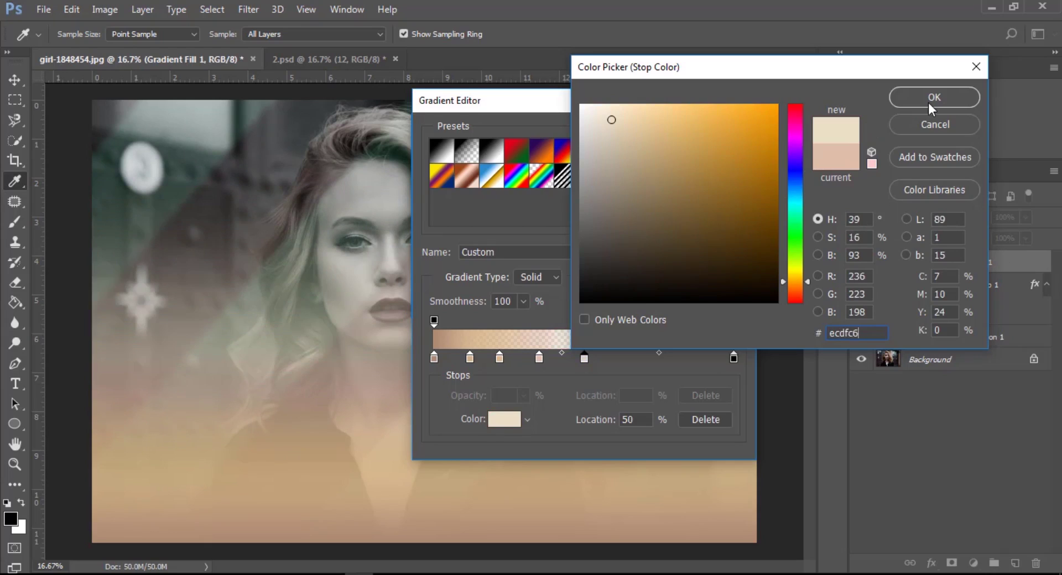
double_click(856, 333)
click(926, 98)
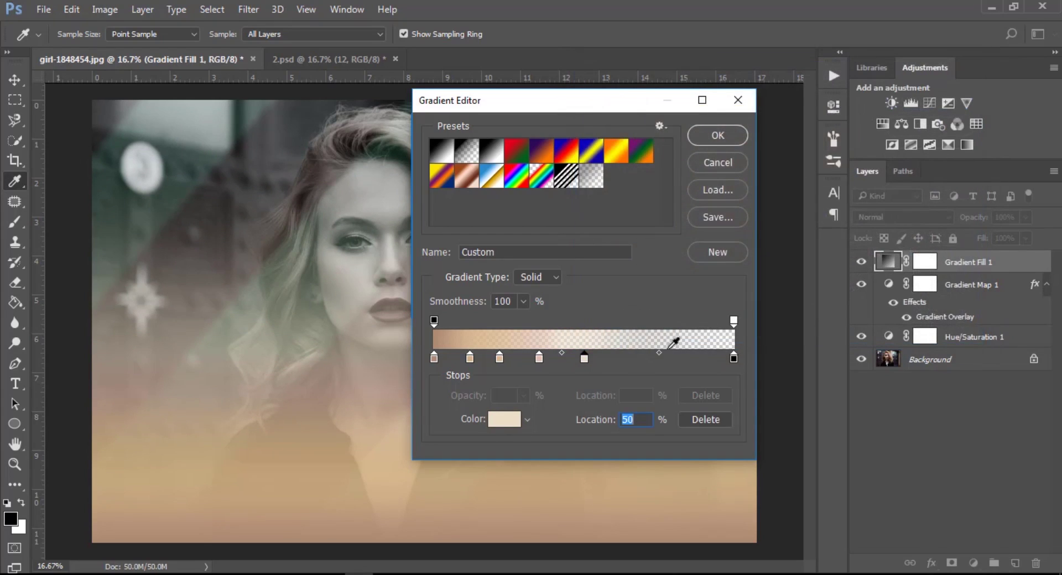
Add a gradient stop at 62% coloured pale beige dfbfaa
click(620, 359)
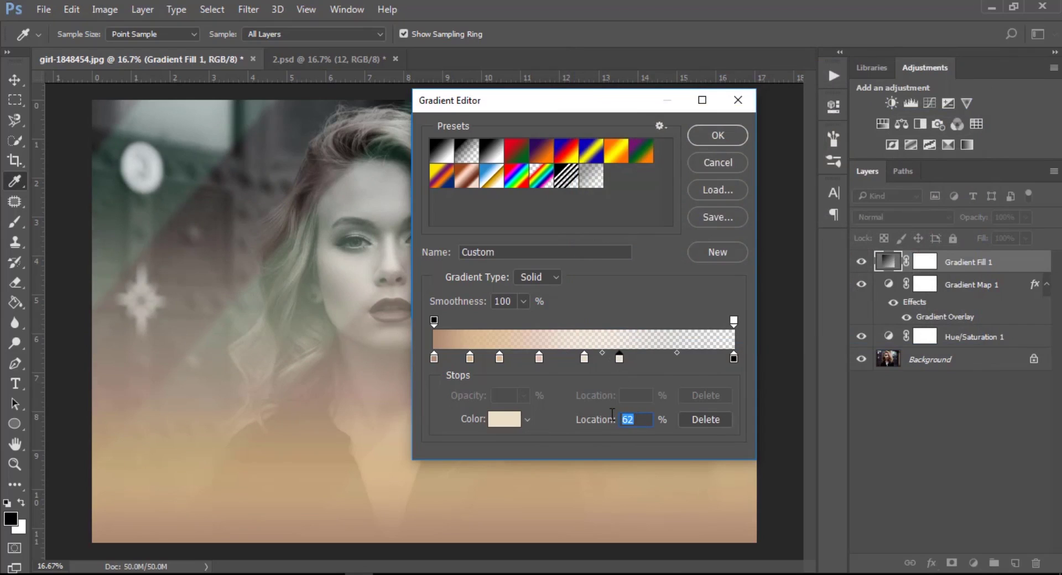
text(6)
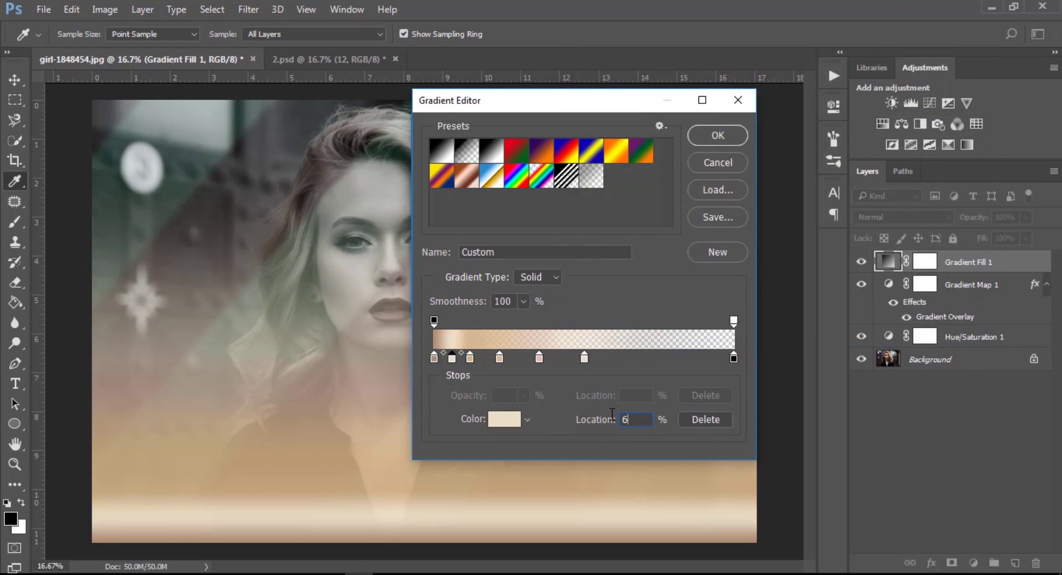
text(2)
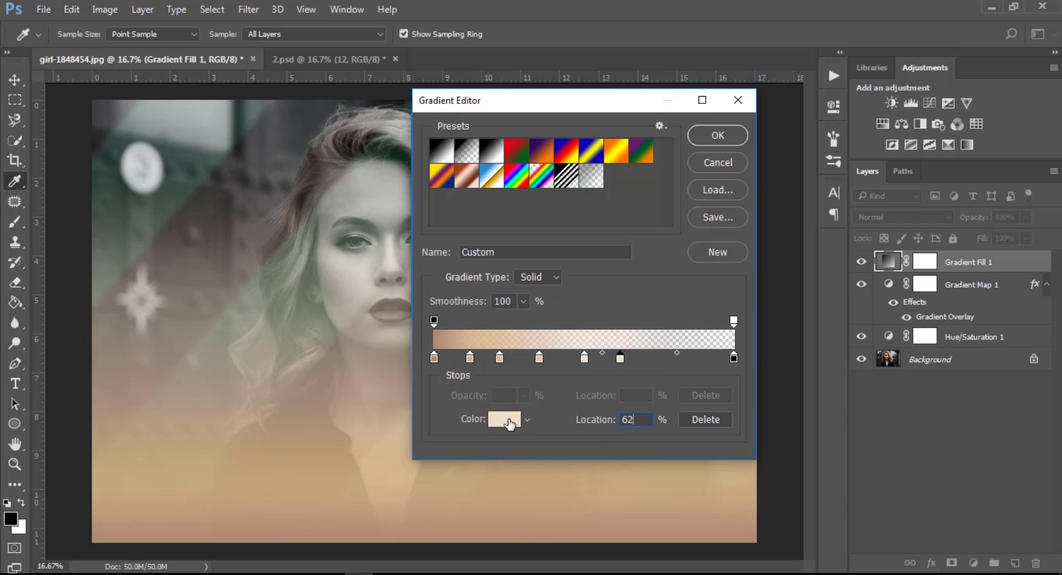
click(507, 420)
text(d)
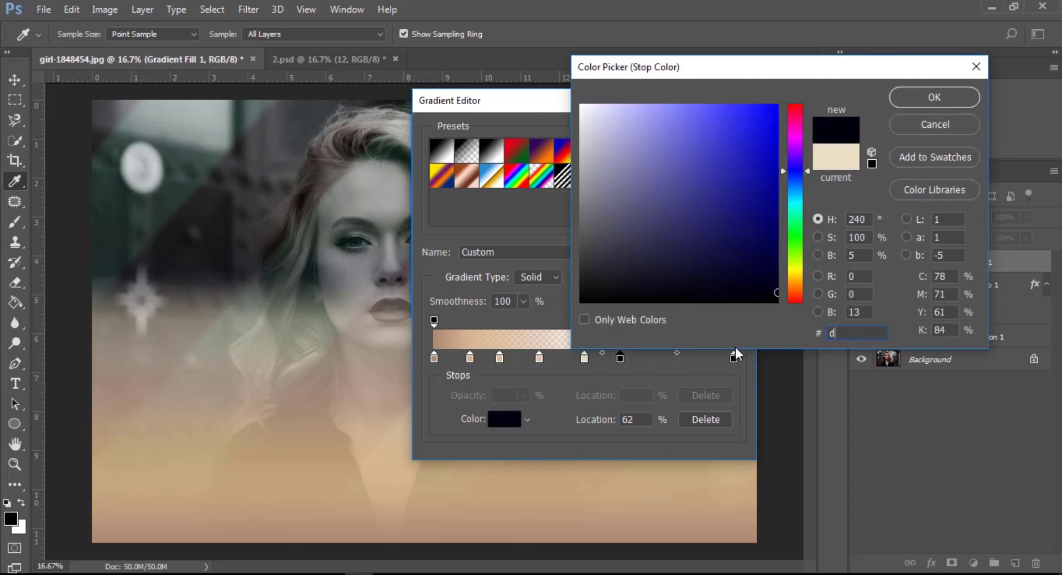
text(fb)
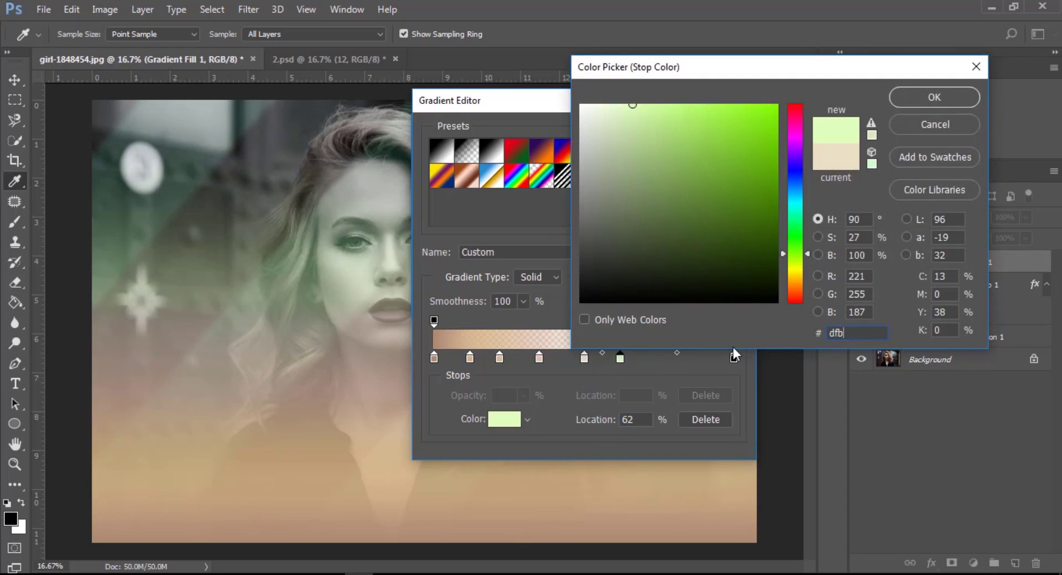
text(faa)
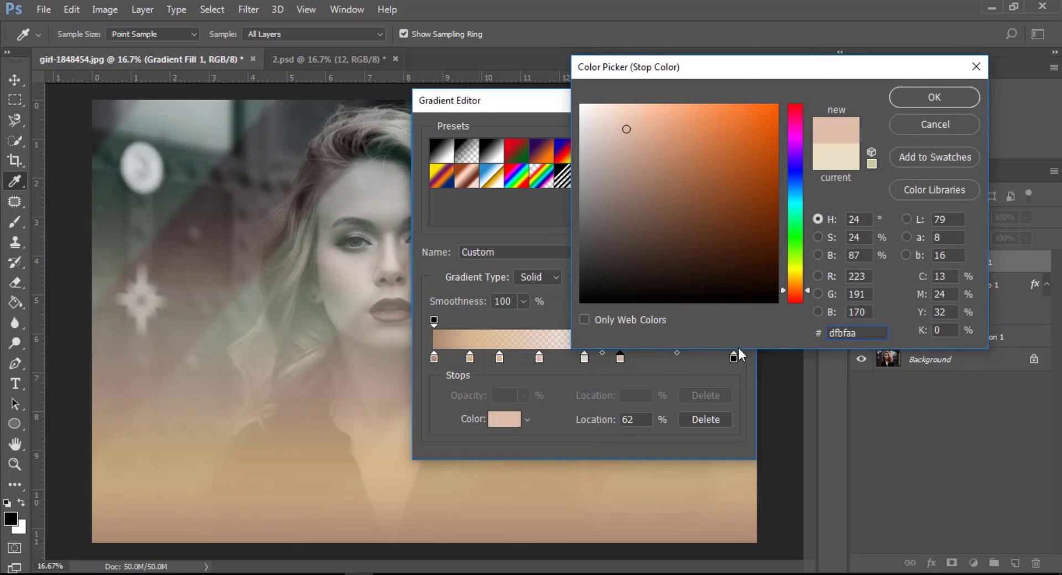
click(934, 98)
Add a gradient stop at 76% coloured dab88a
click(658, 360)
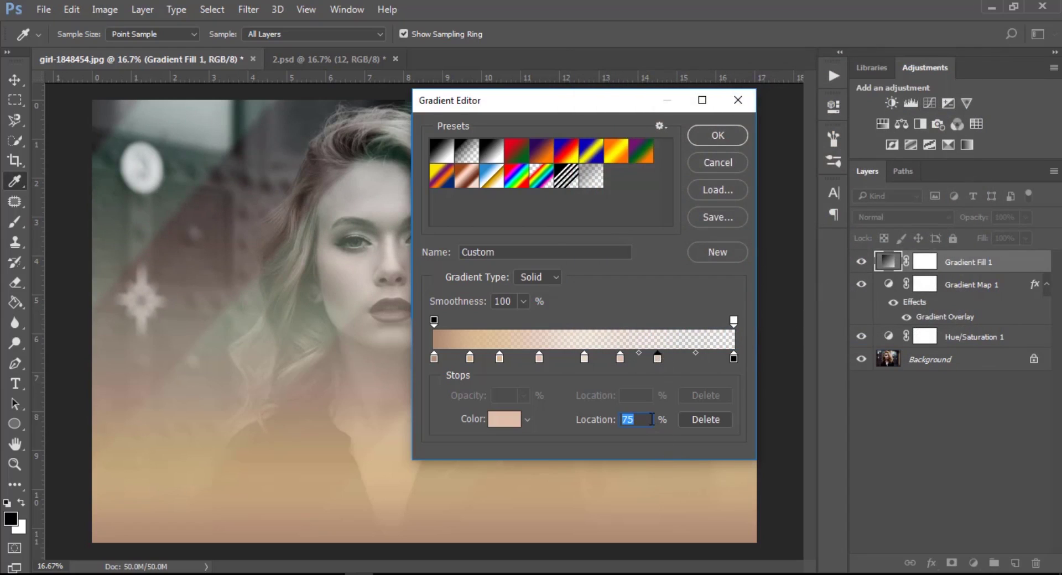
text(76)
click(512, 422)
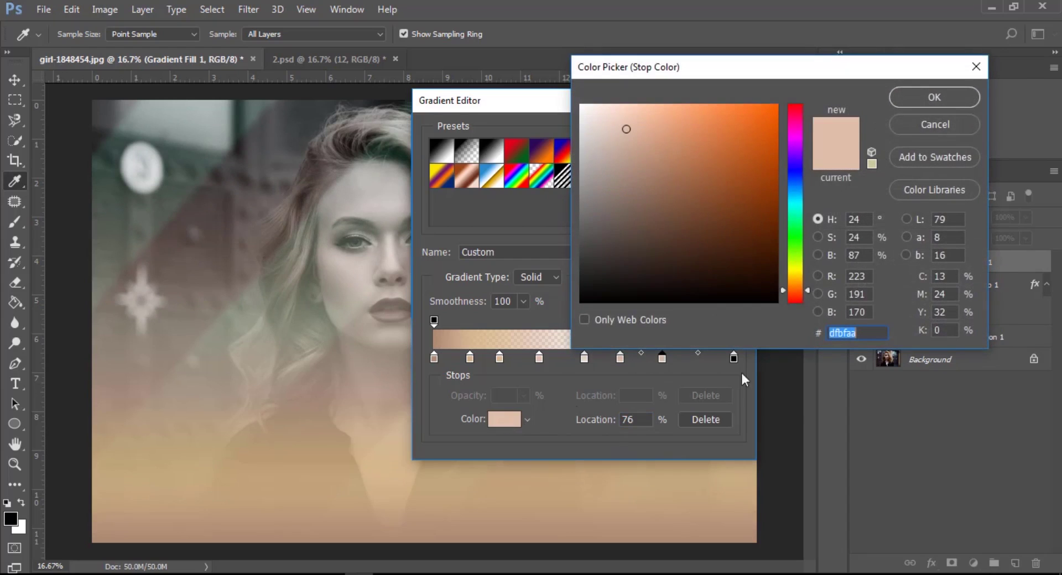
text(d)
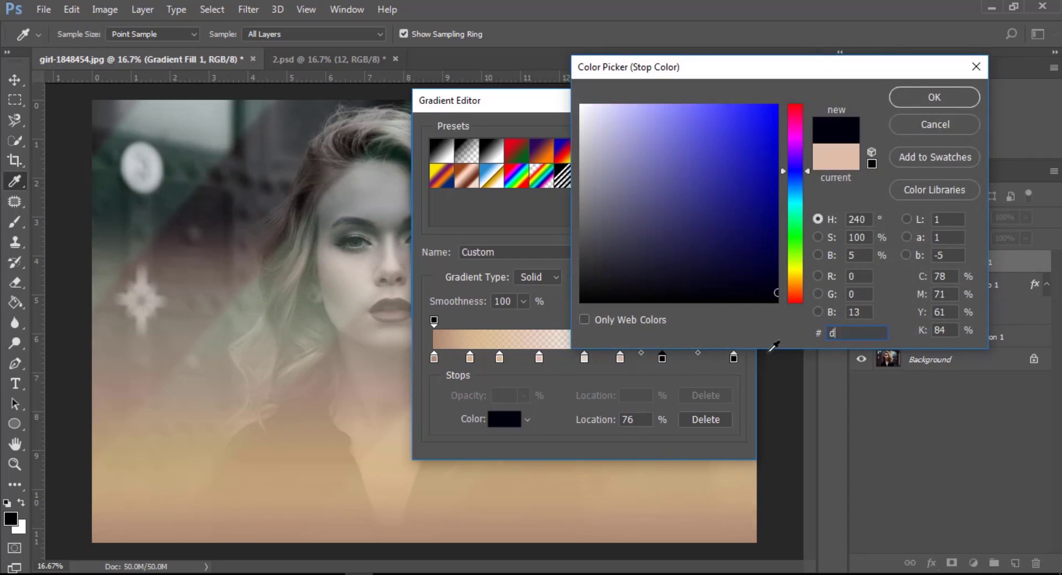
text(ab)
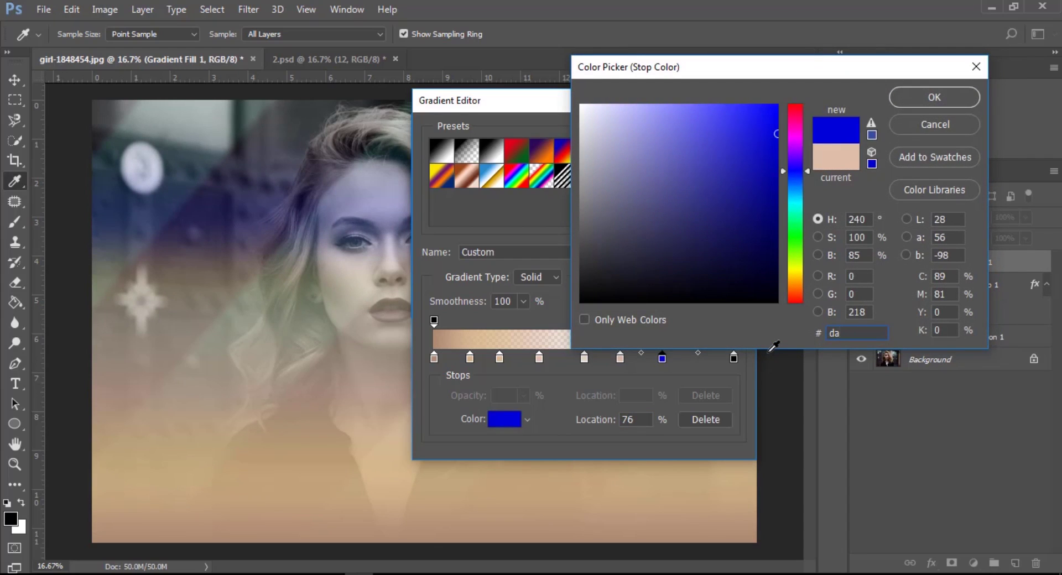
text(88)
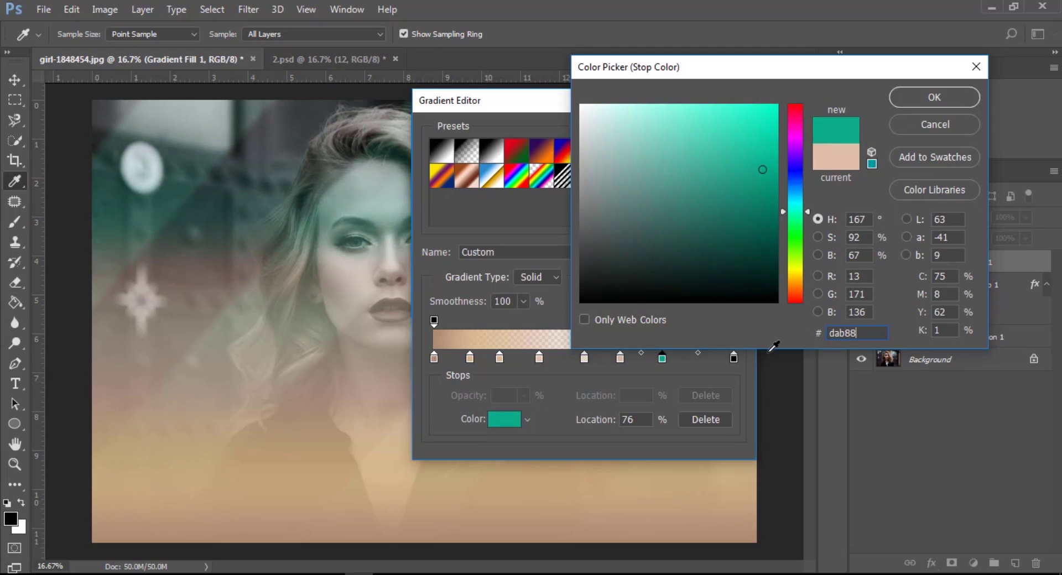
text(a)
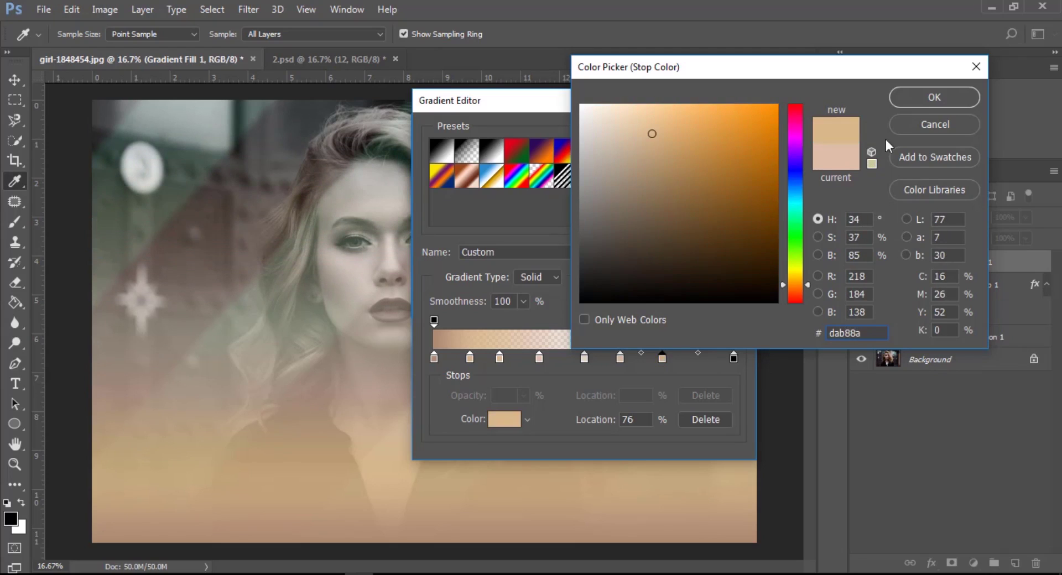
click(911, 100)
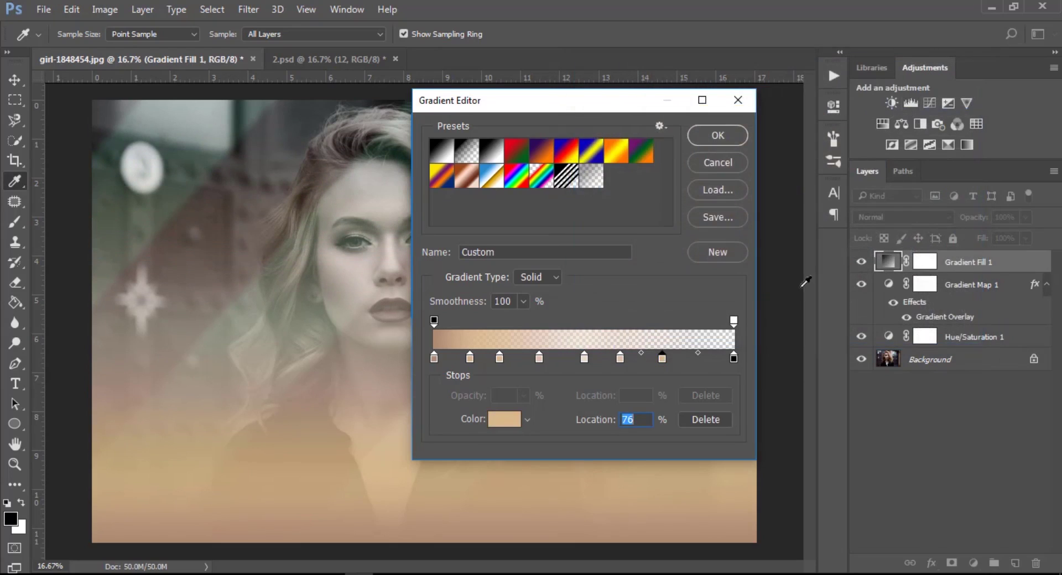
Add a gradient stop at 90% coloured d2b186
double_click(701, 359)
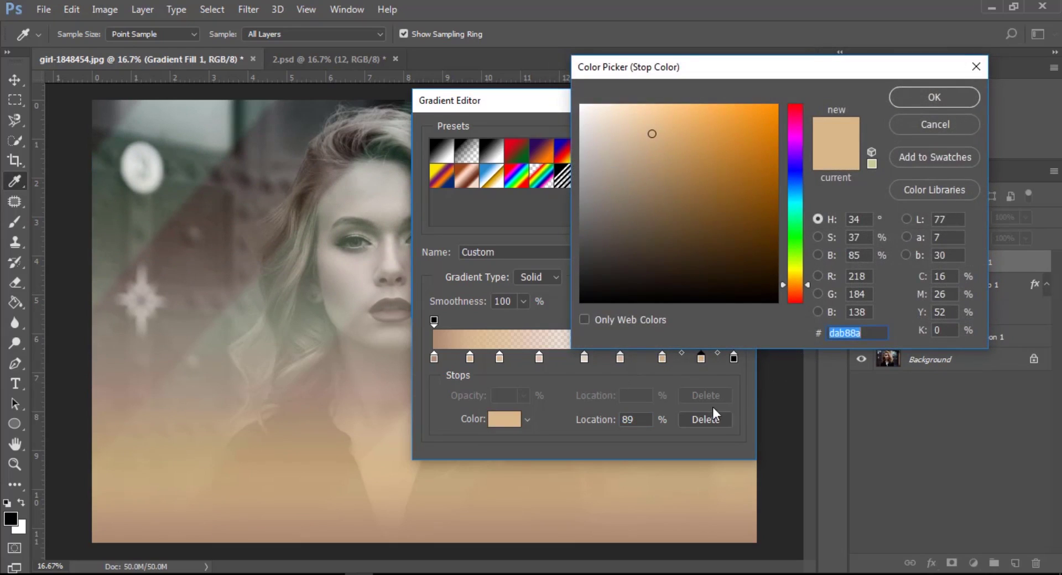
click(901, 124)
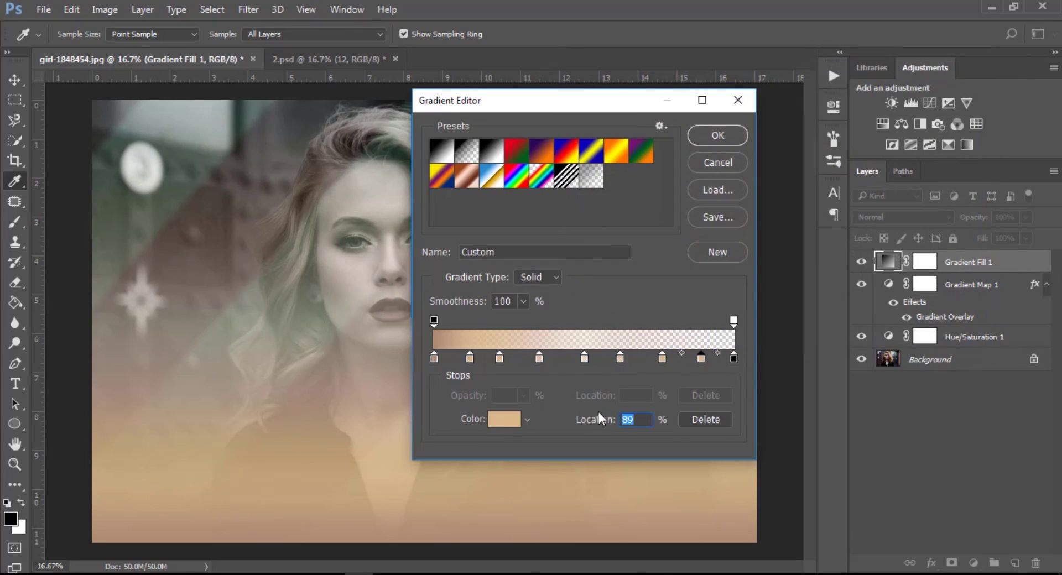
text(90)
click(703, 359)
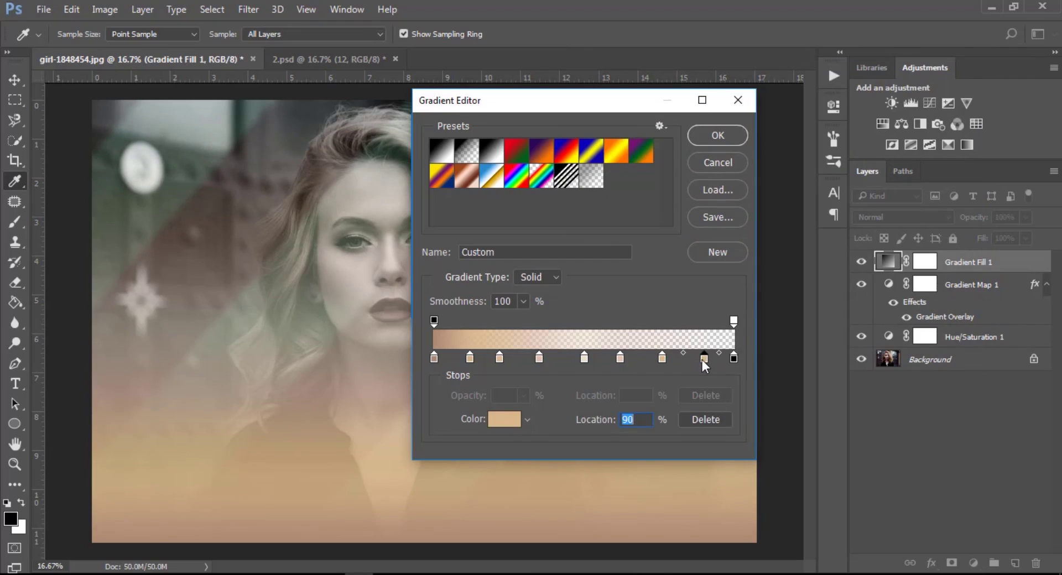
click(513, 422)
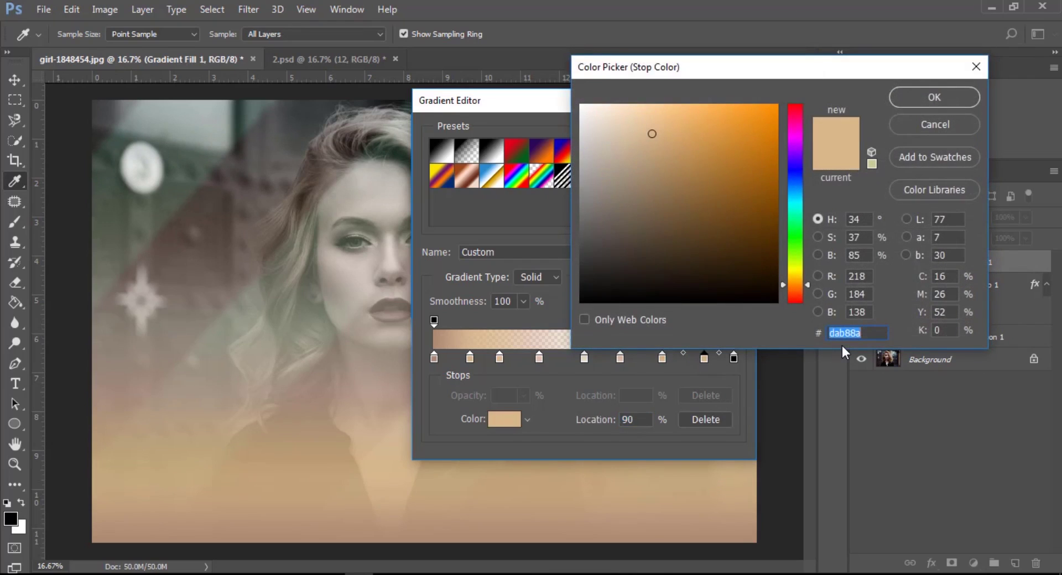
text(d)
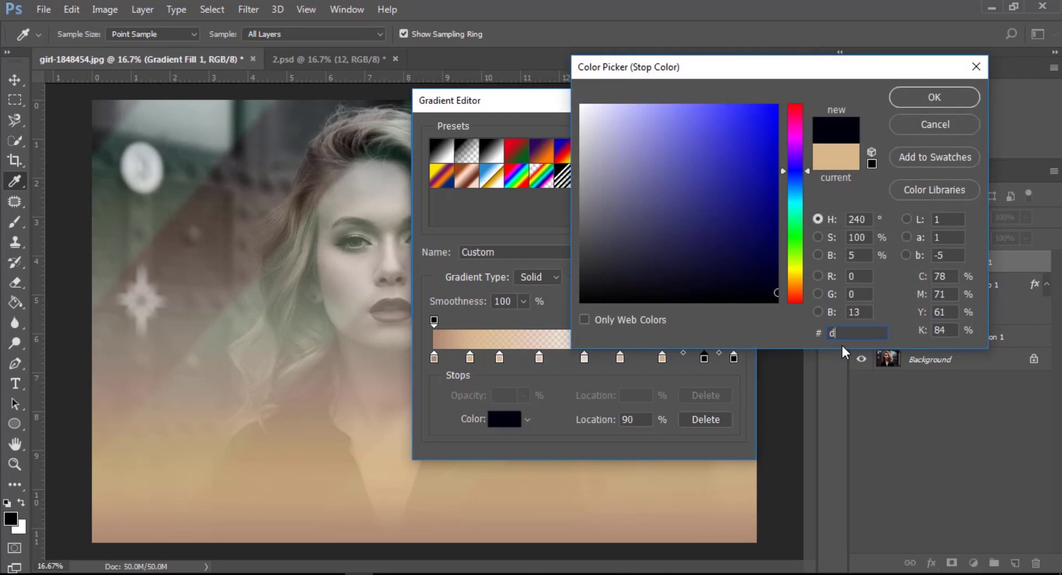
text(2)
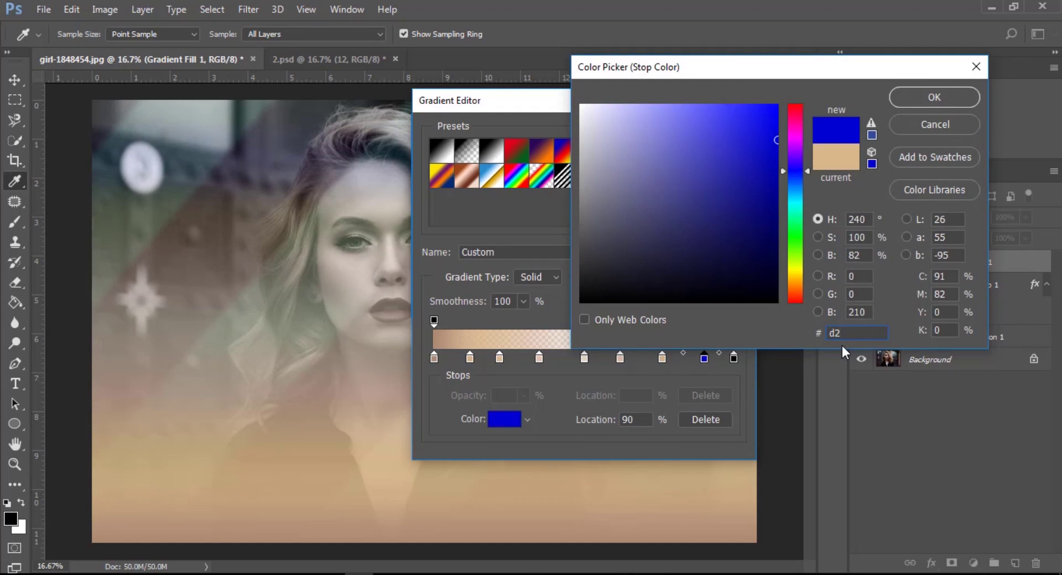
text(b1)
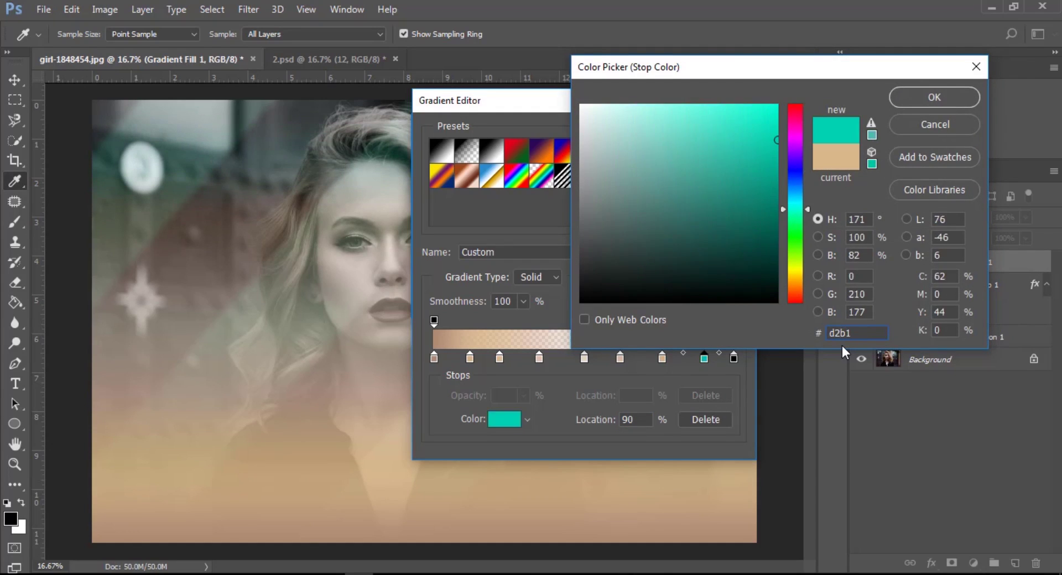
text(86)
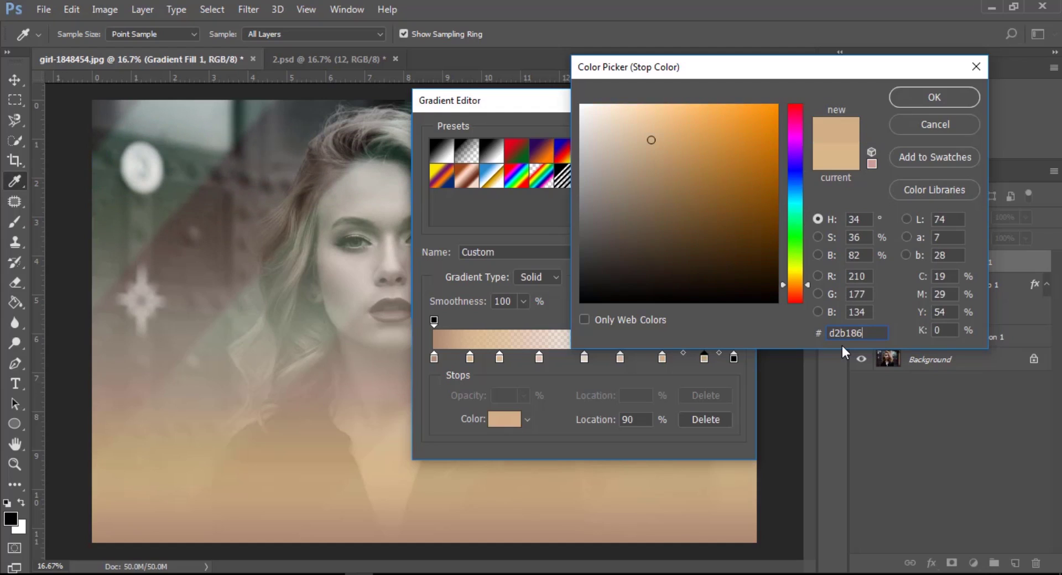
click(939, 96)
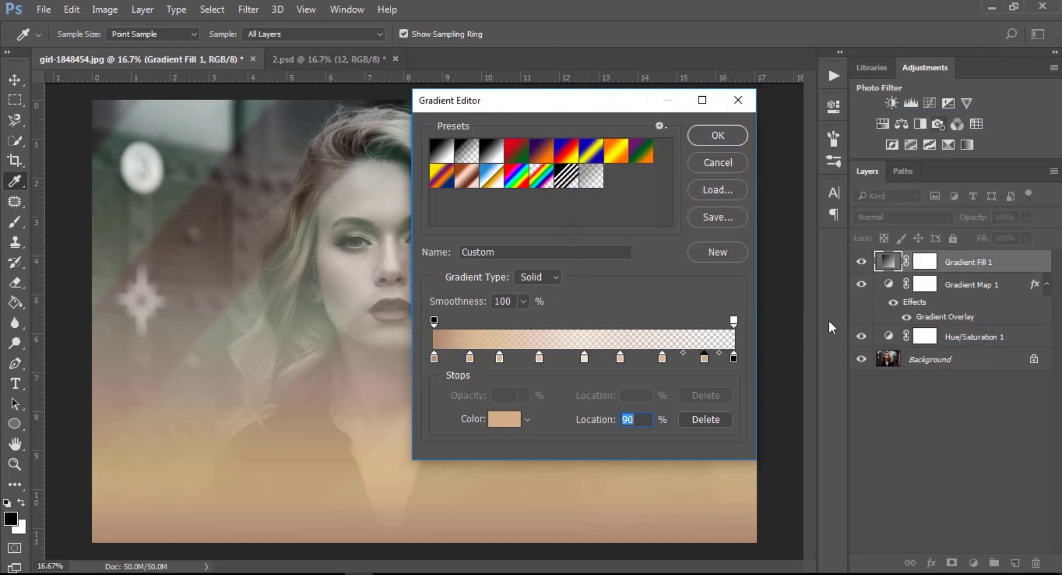
Colour the end stop ac8973 and raise the right-end opacity stop to 100%
click(734, 359)
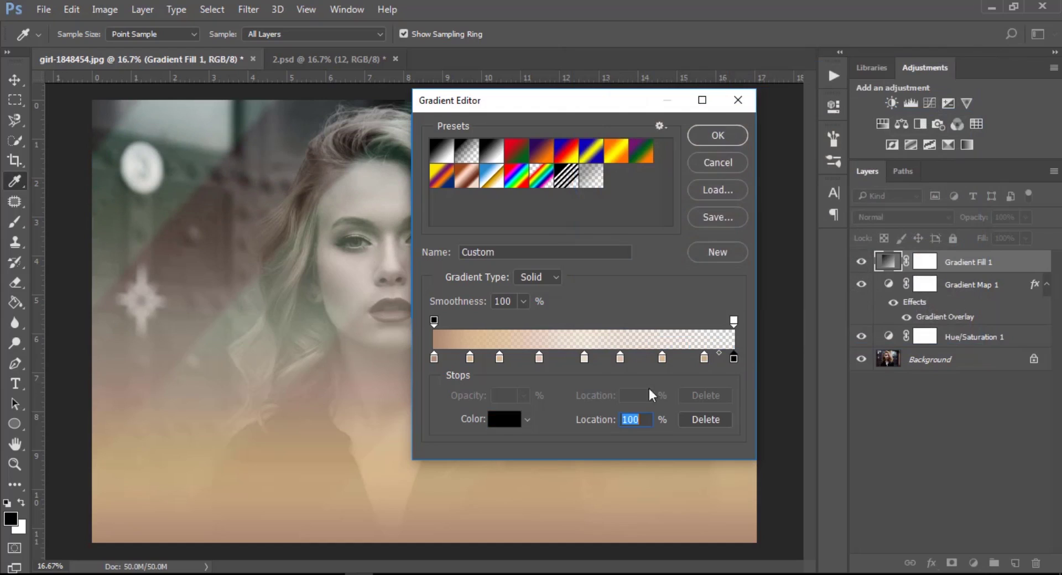
click(514, 419)
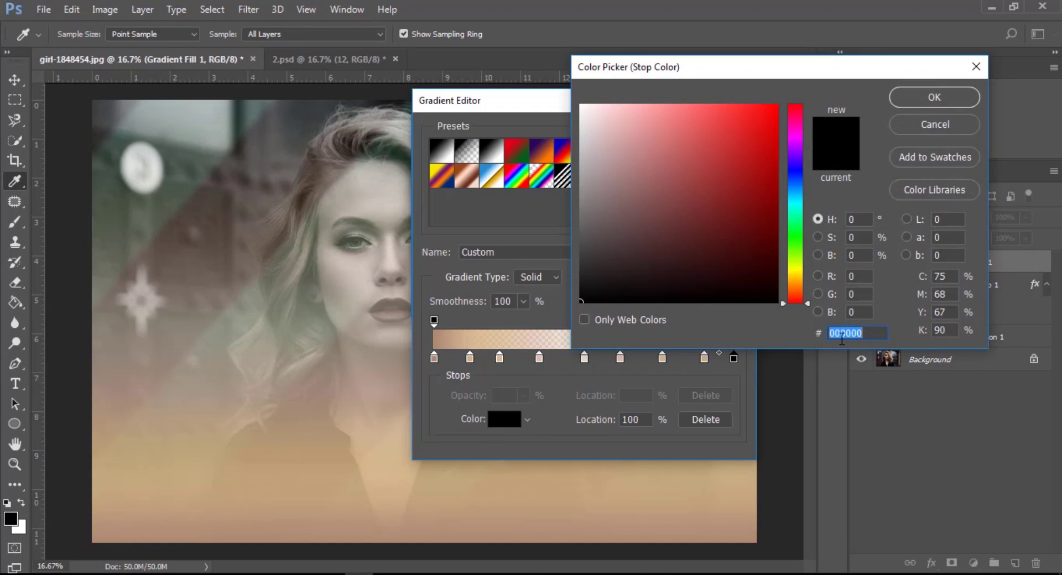
text(ac)
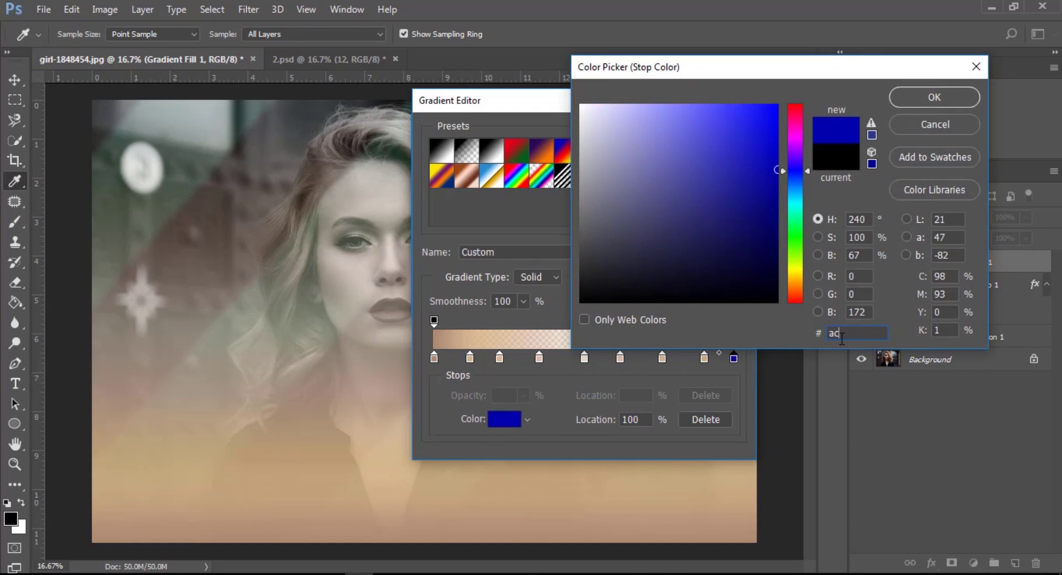
text(897)
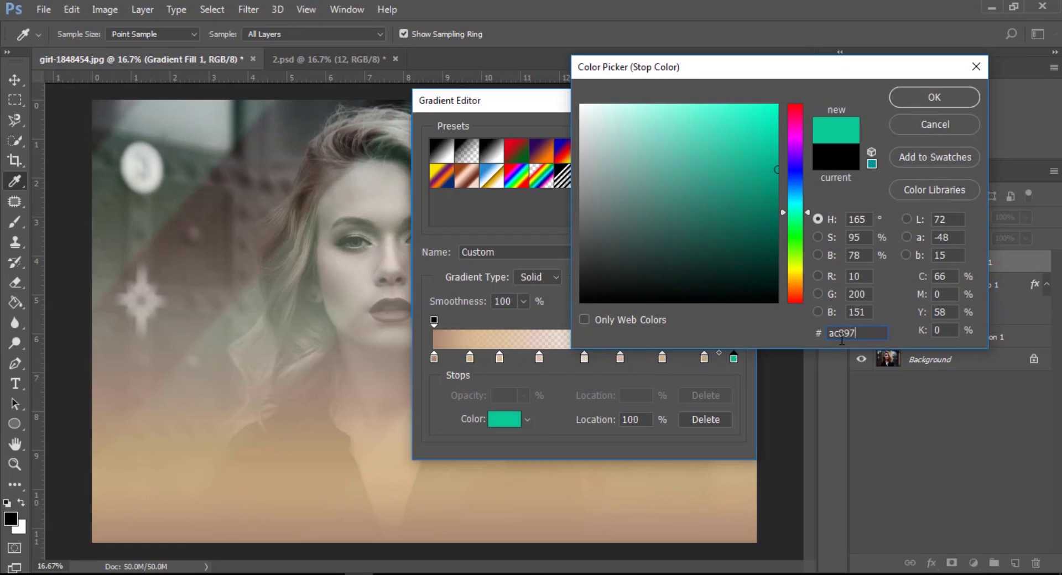
text(3)
click(907, 98)
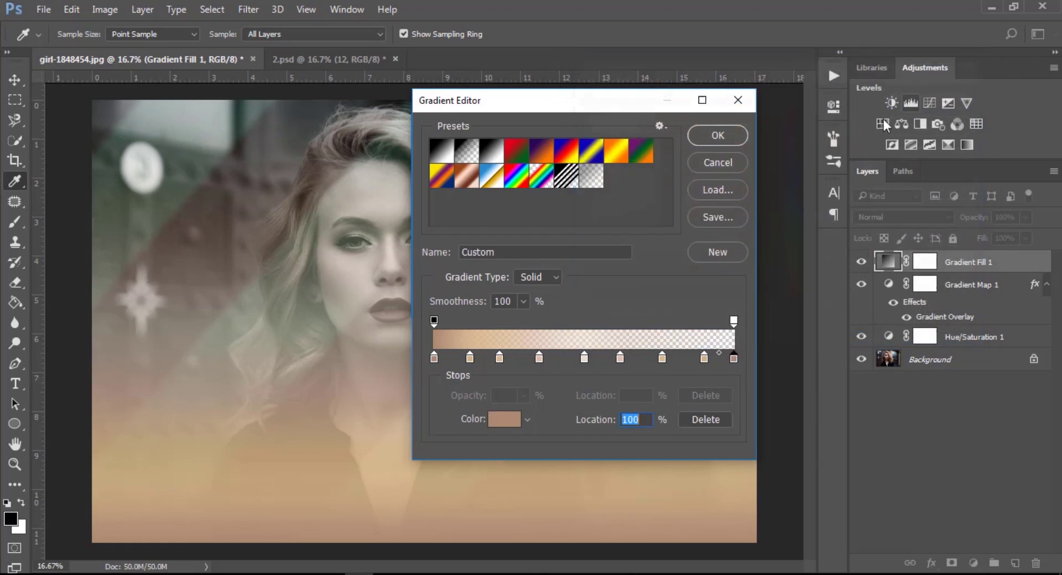
click(734, 320)
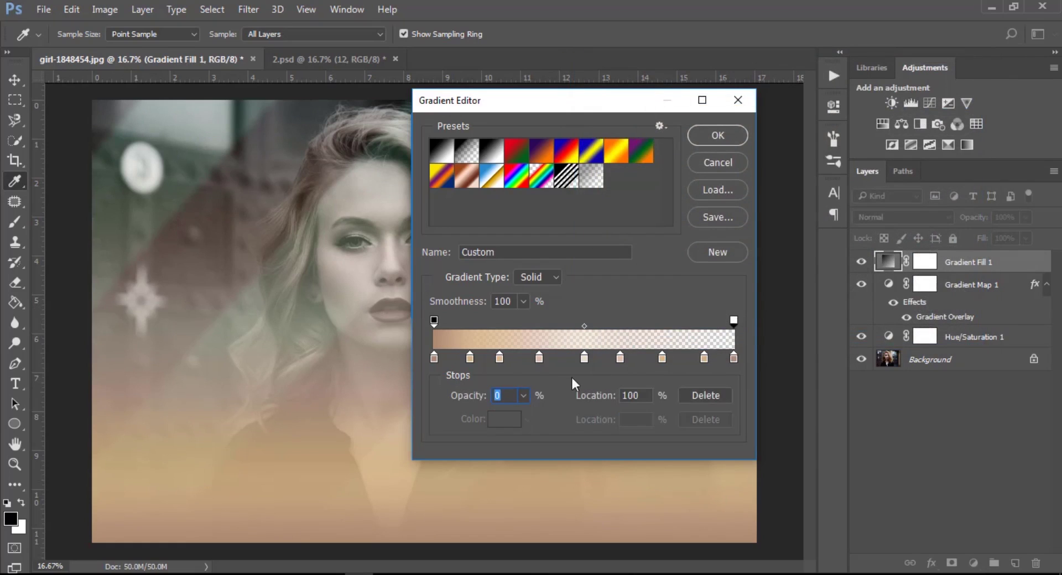
click(523, 395)
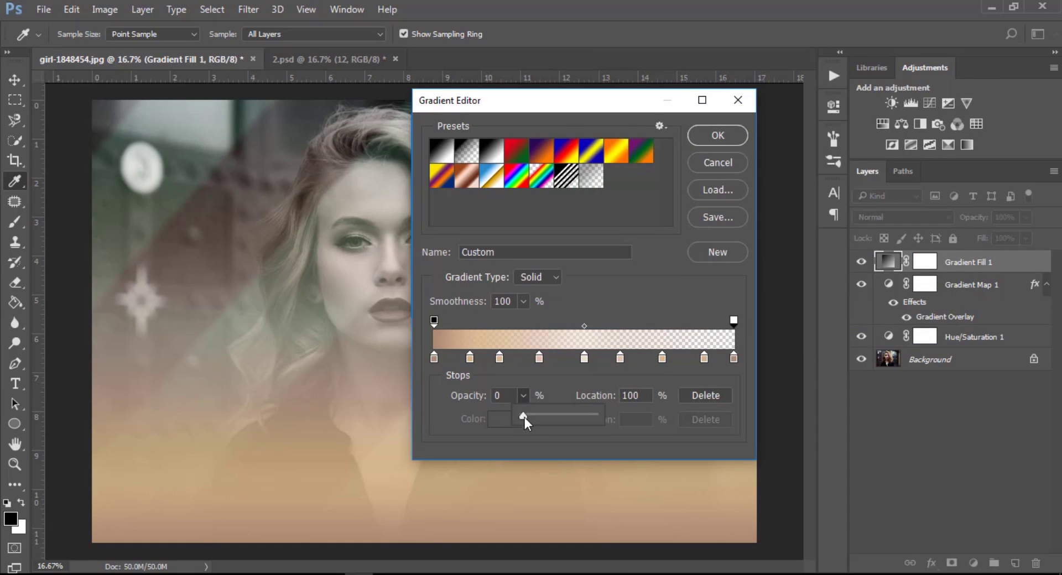
drag(524, 417, 599, 421)
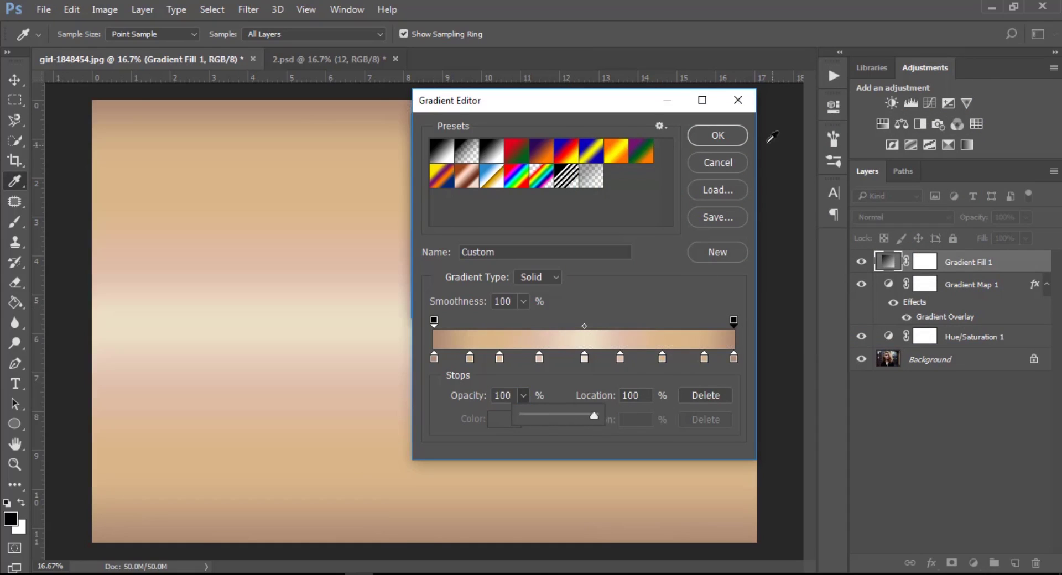
Accept the edited gradient and set the fill's angle to -56° and scale to 150%
click(715, 141)
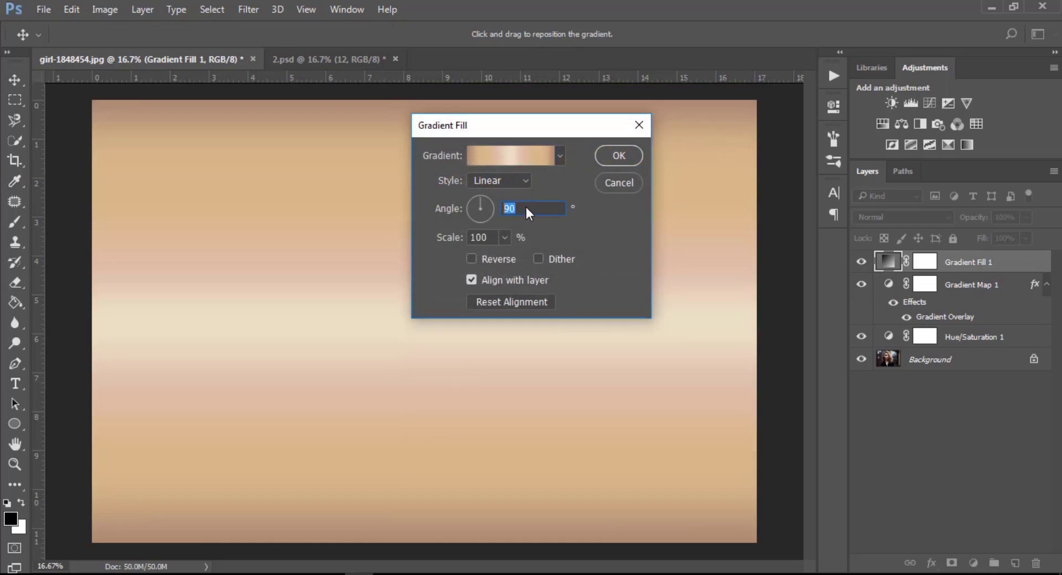
text(5)
text(6)
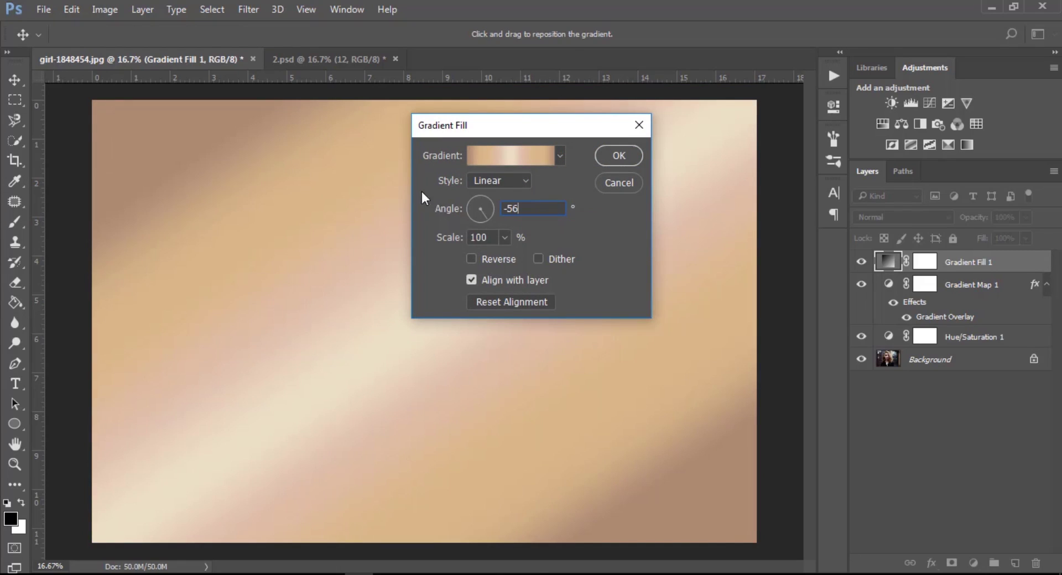
click(482, 237)
drag(487, 237, 473, 236)
text(50)
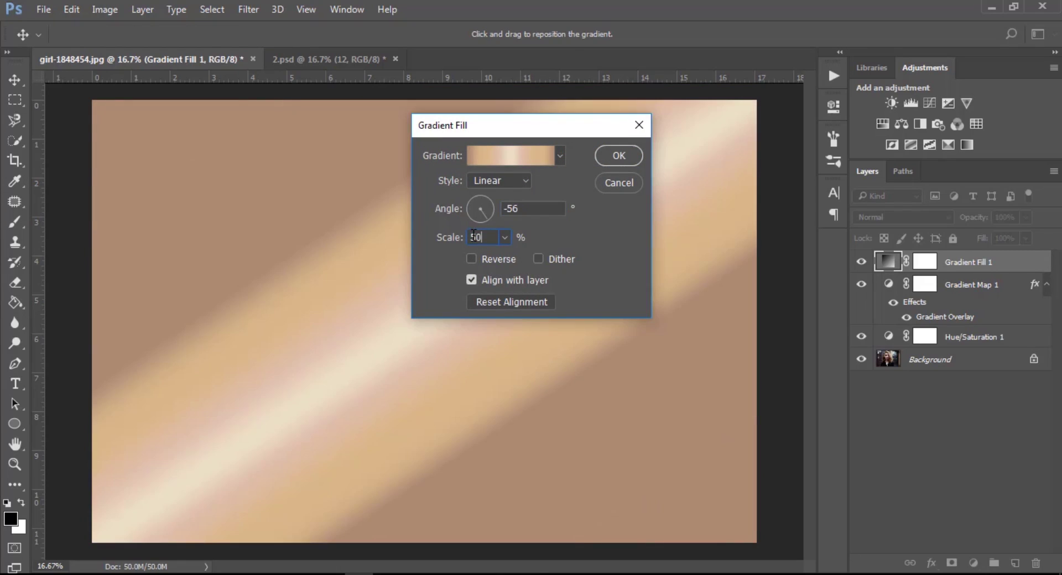
key(BackSpace)
key(BackSpace)
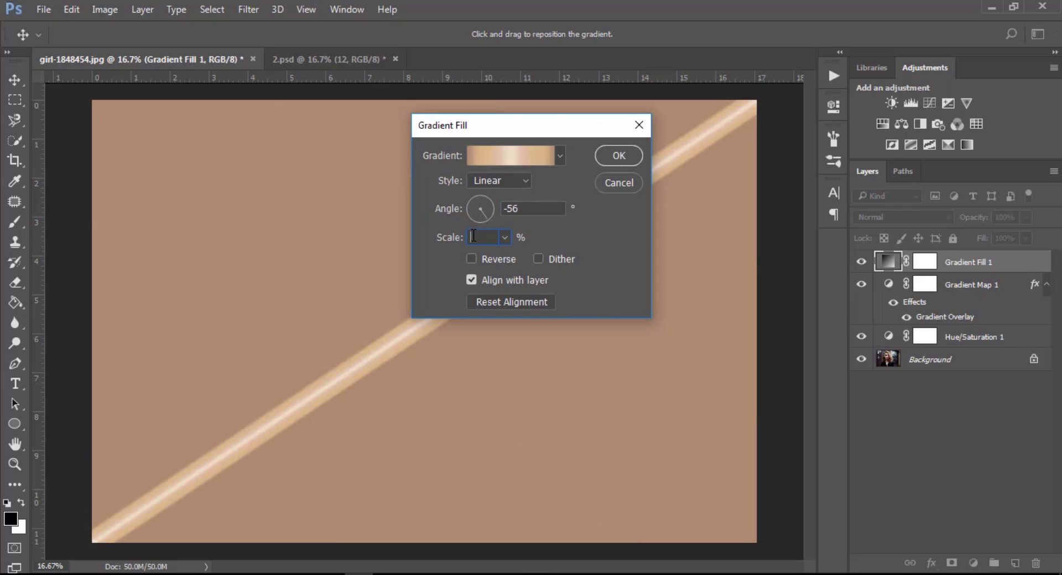
text(150)
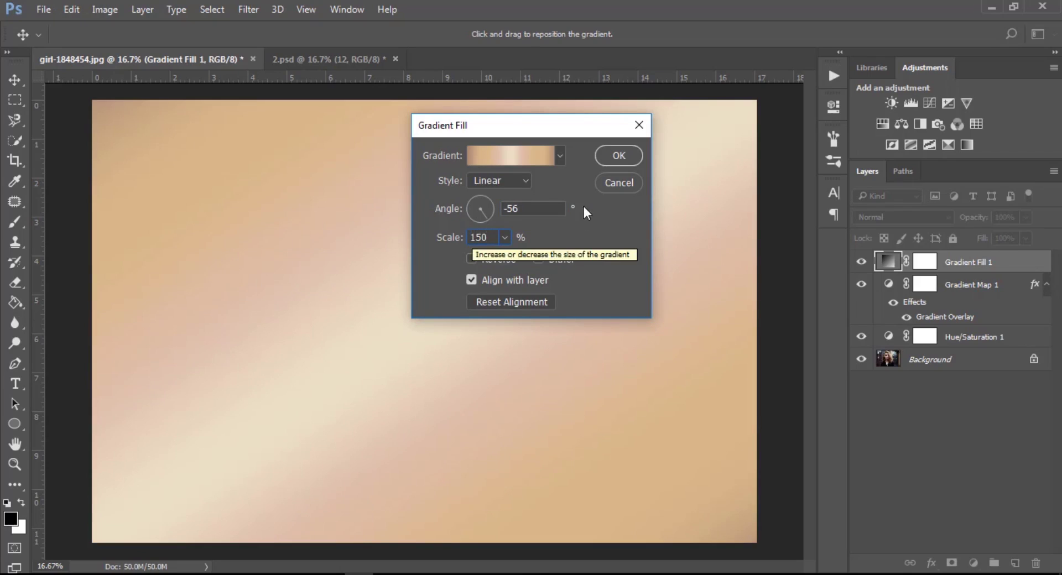
click(620, 160)
Set Gradient Fill 1 to Divide blend mode at 61% opacity, toggling visibility to compare
click(864, 221)
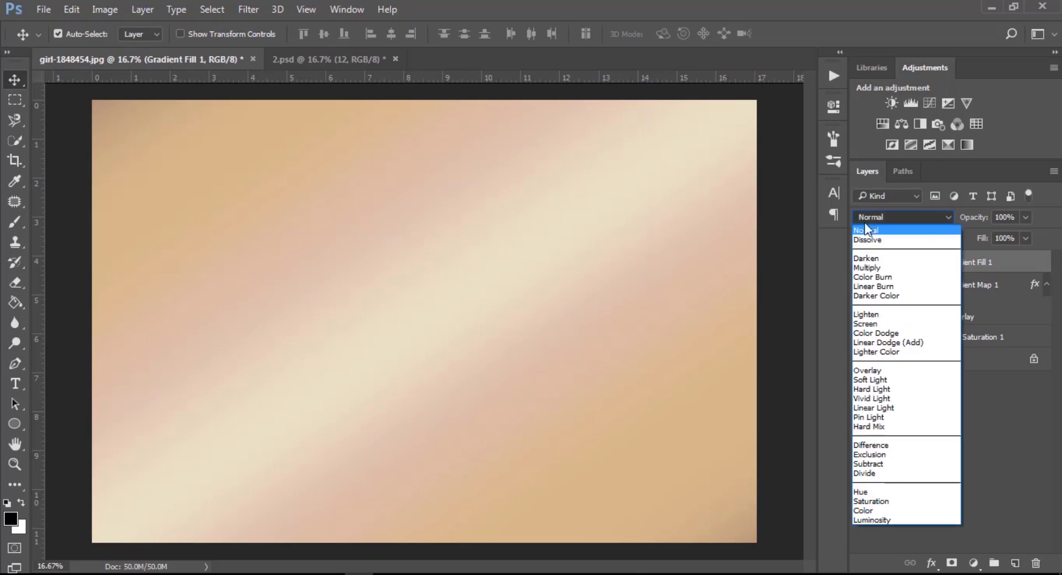
click(866, 473)
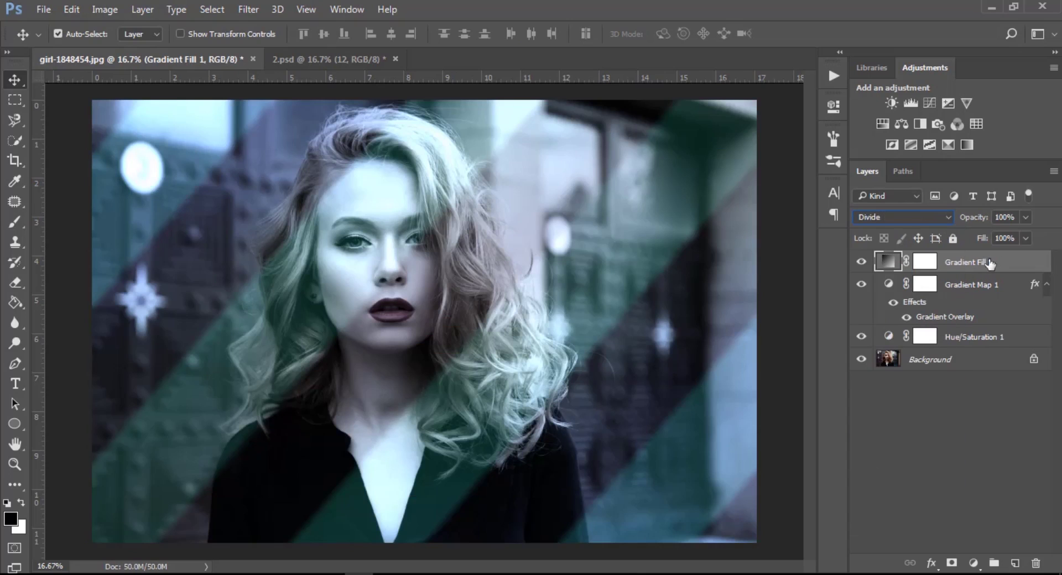
click(1008, 217)
mouse_move(1007, 217)
mouse_down()
mouse_move(992, 216)
mouse_move(1006, 217)
mouse_up()
text(6)
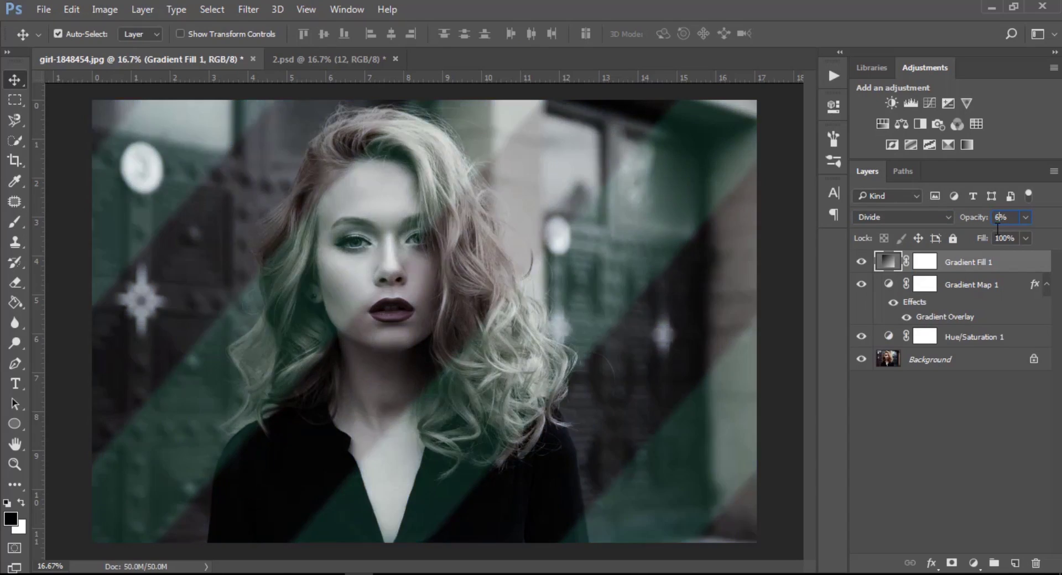
text(1)
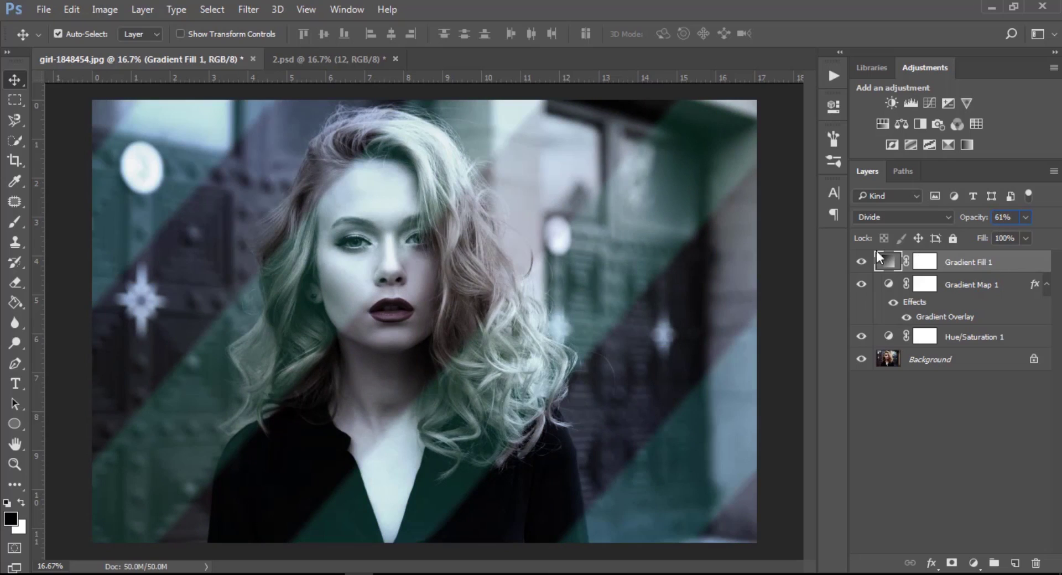
click(862, 262)
click(861, 264)
click(974, 564)
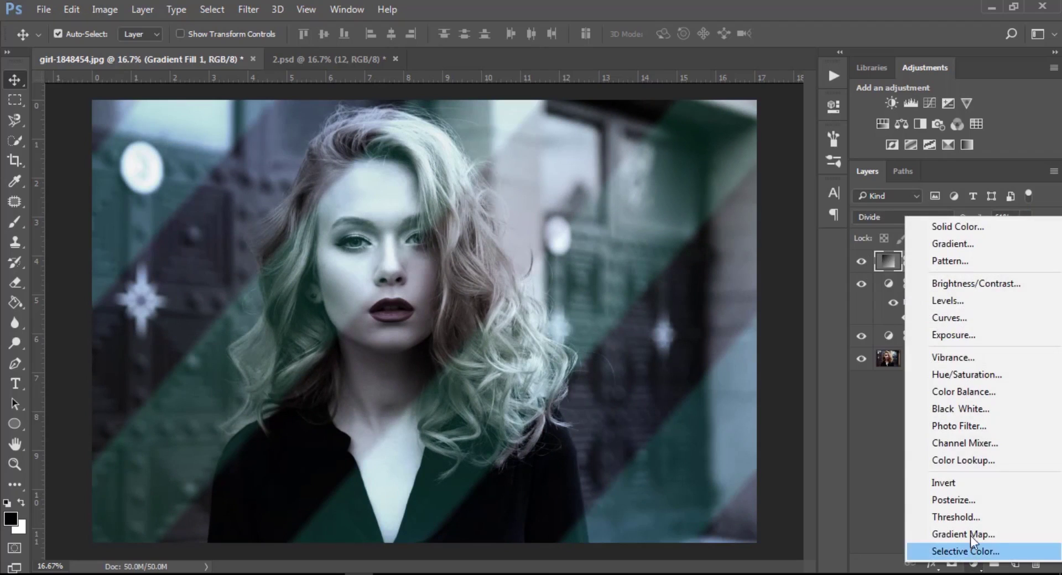
Add a Brightness/Contrast adjustment layer with Contrast set to -40
click(968, 285)
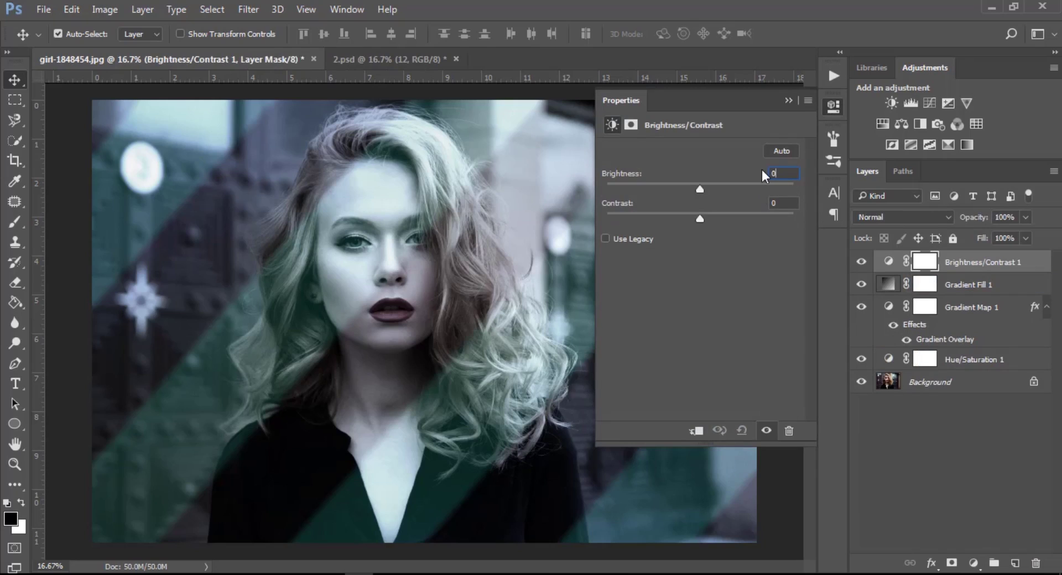
mouse_move(772, 173)
mouse_down()
mouse_move(760, 172)
mouse_move(764, 204)
mouse_up()
text(40)
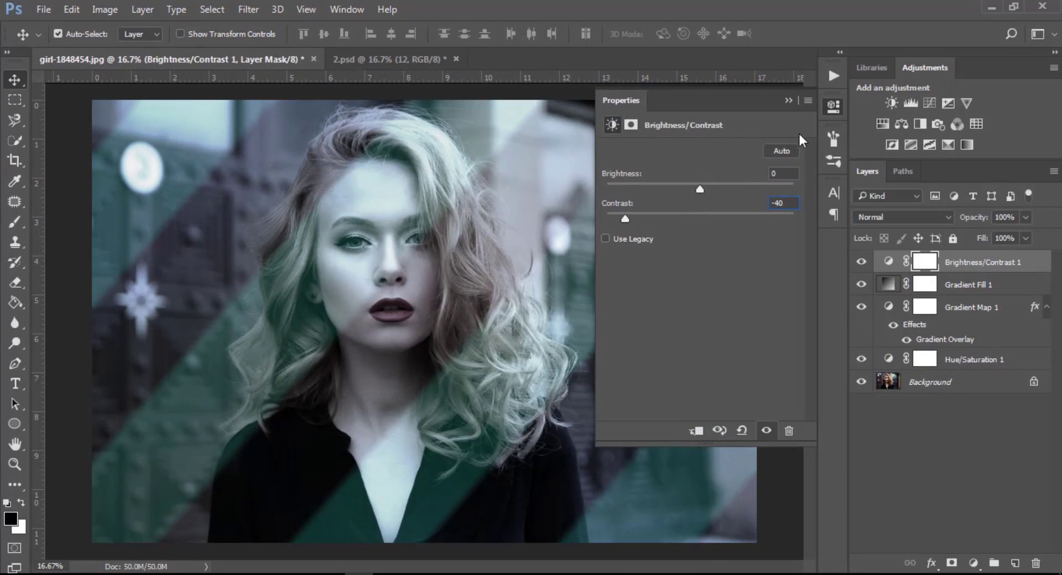
click(788, 101)
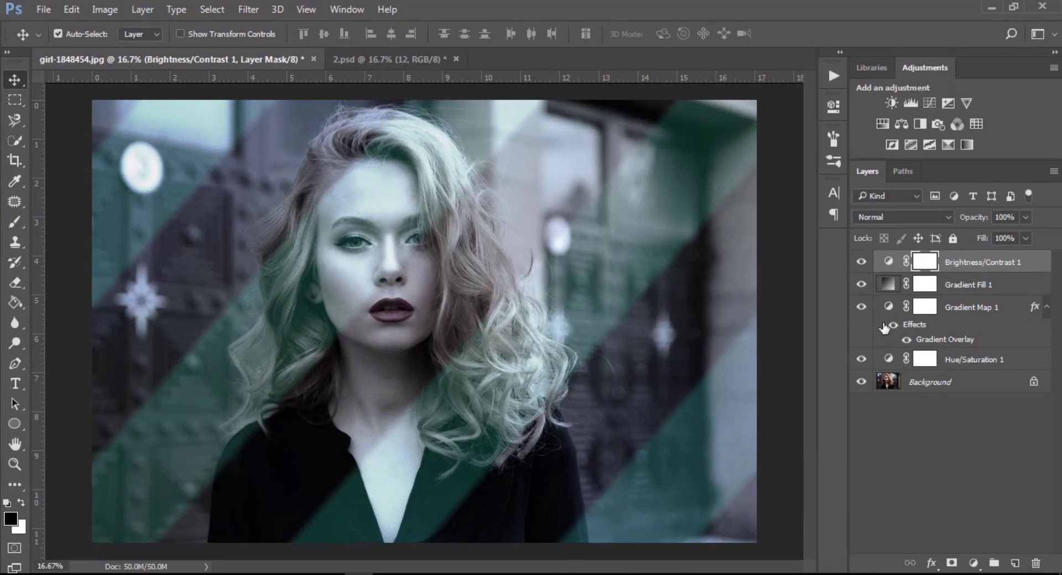
Add a second Brightness/Contrast layer with Contrast 100 at 63% opacity
click(974, 562)
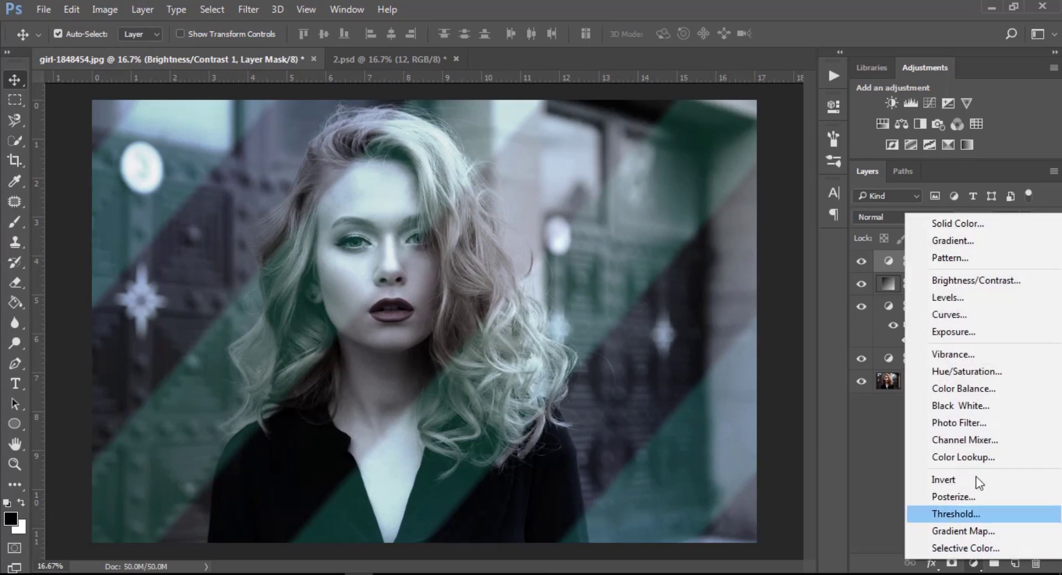
click(982, 280)
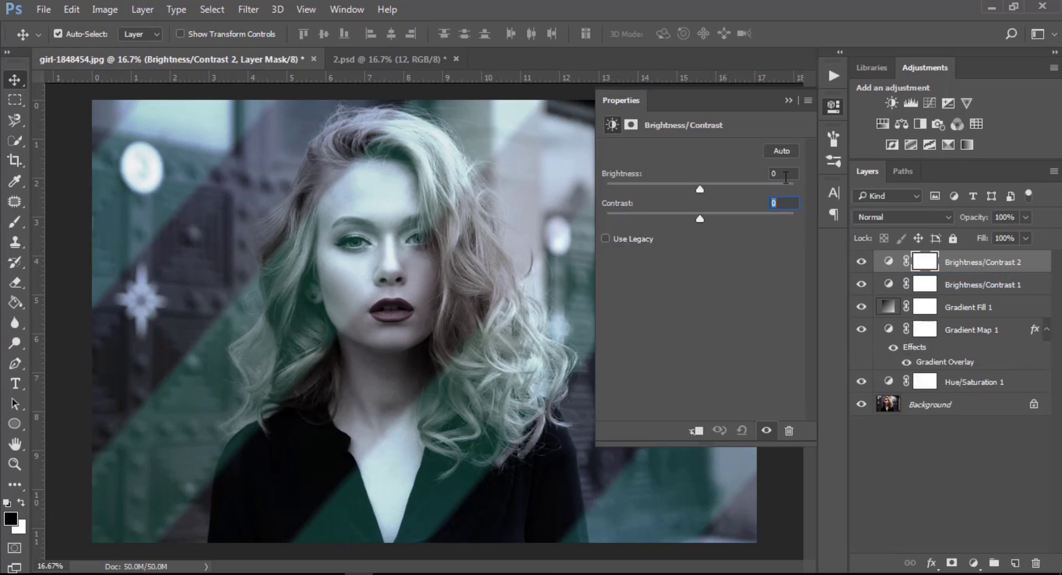
drag(704, 217, 802, 220)
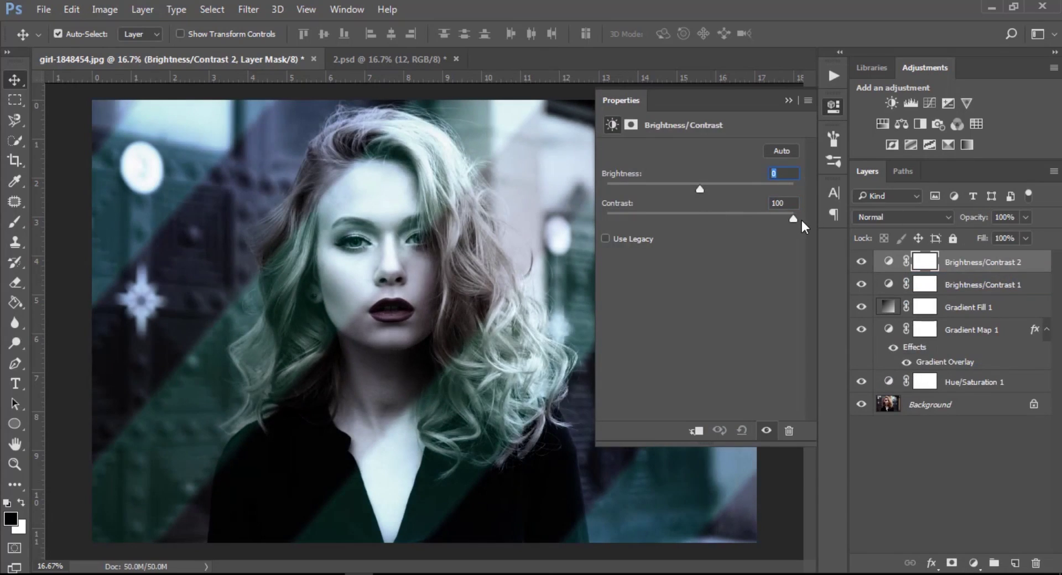
click(787, 101)
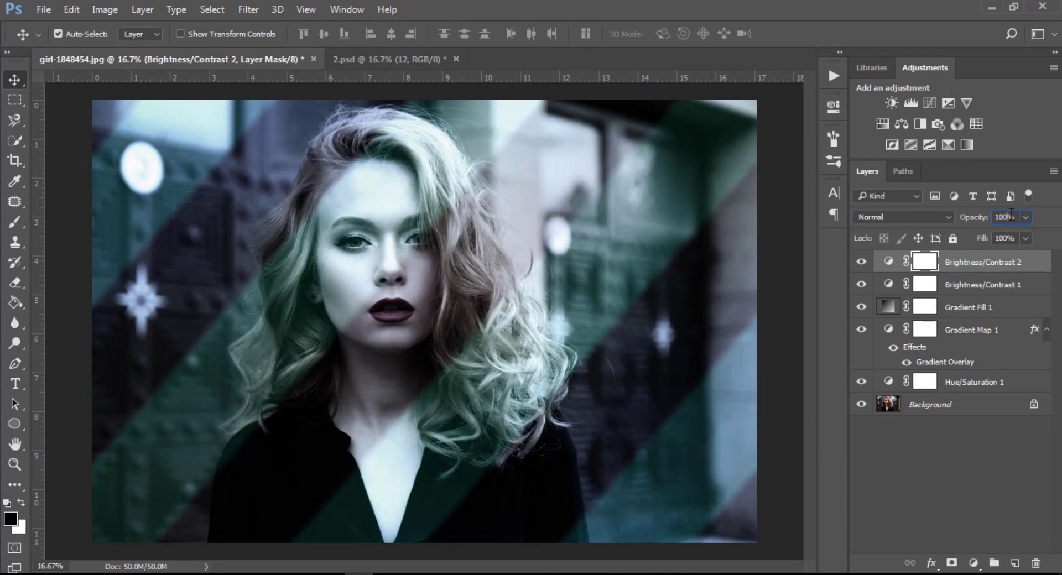
drag(990, 217, 984, 217)
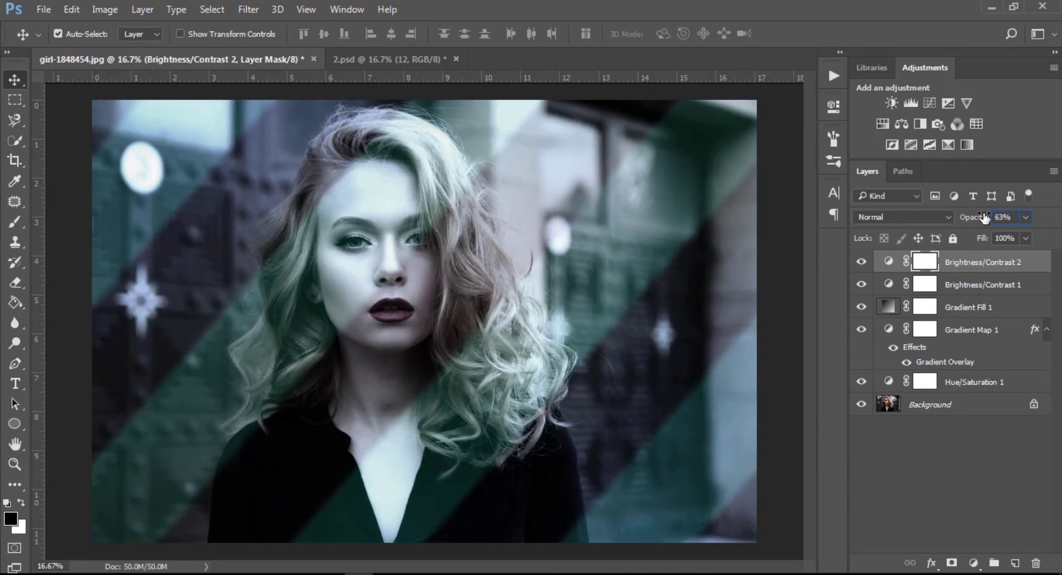
Add a Color Lookup adjustment layer using the FuturisticBleak.3DL 3DLUT file
click(973, 564)
click(967, 462)
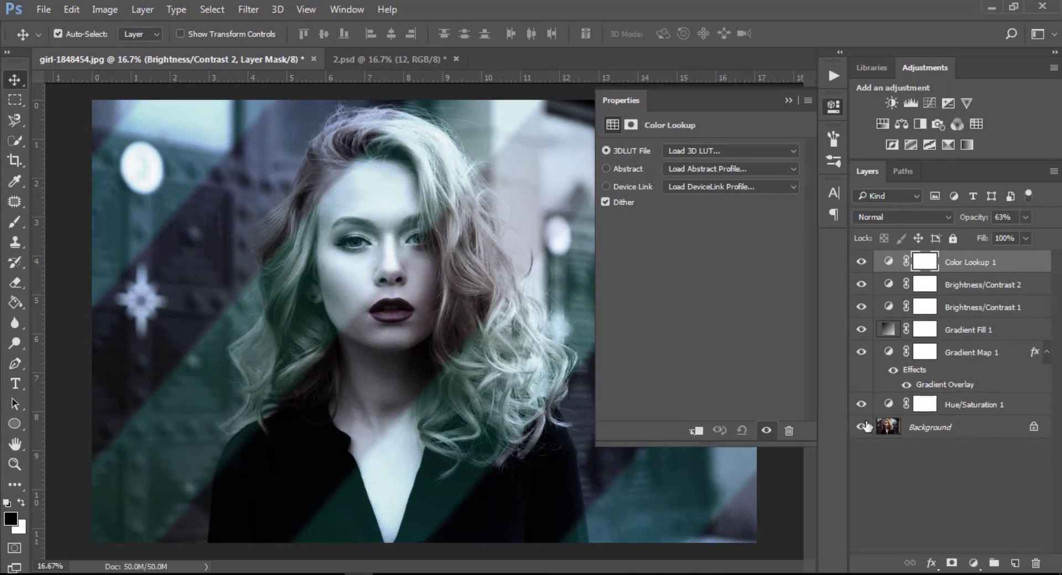
click(695, 152)
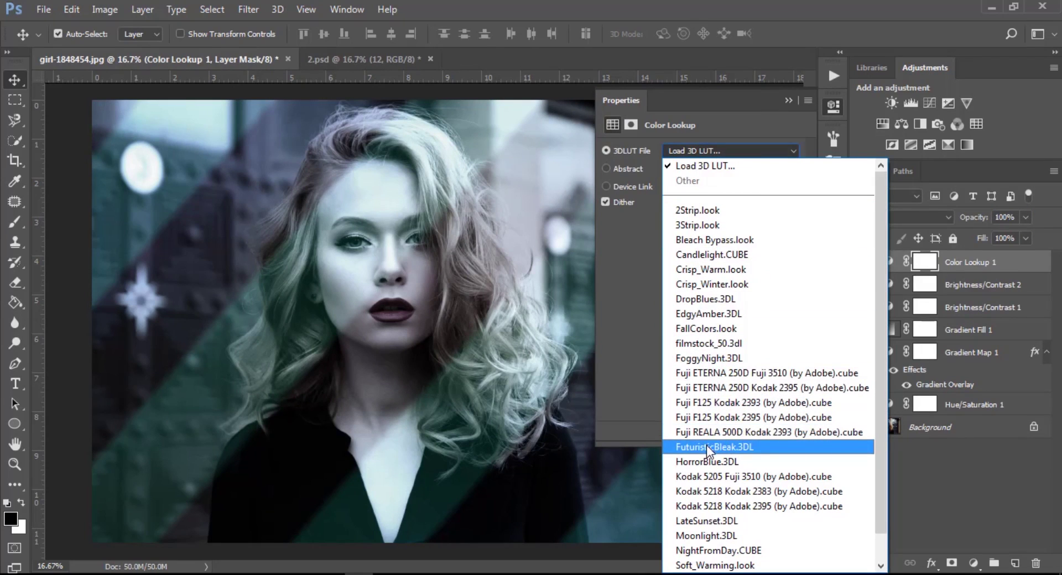
click(706, 445)
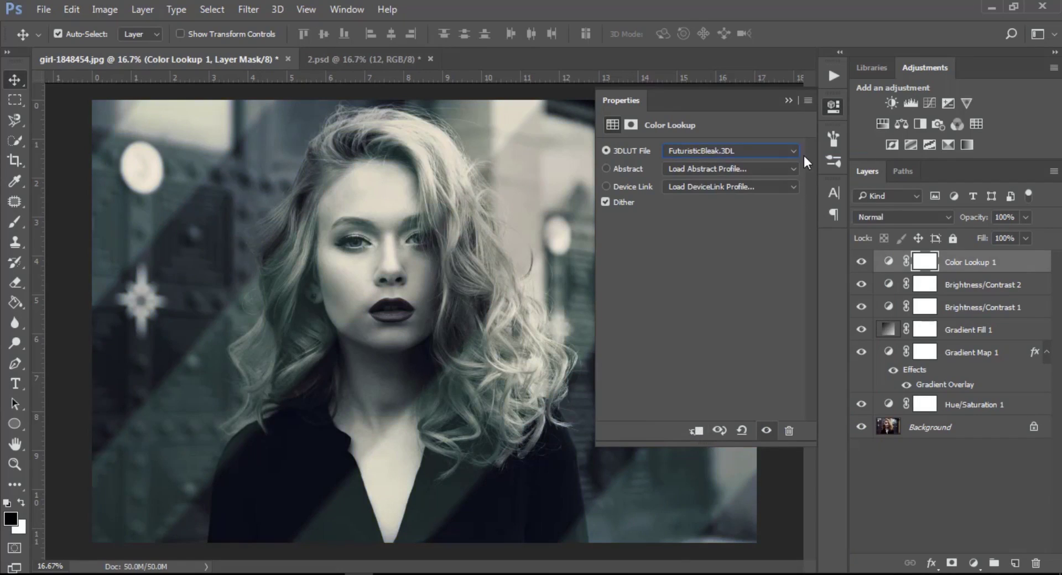
click(788, 100)
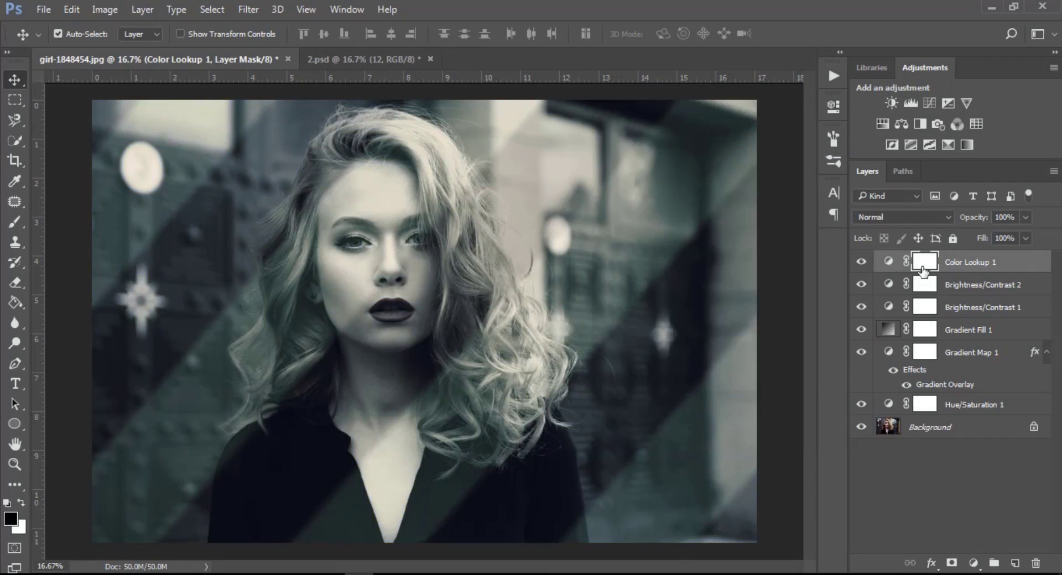
Group Color Lookup 1 through Hue/Saturation 1 into Group 1, keeping Pass Through blending
shift+click(964, 407)
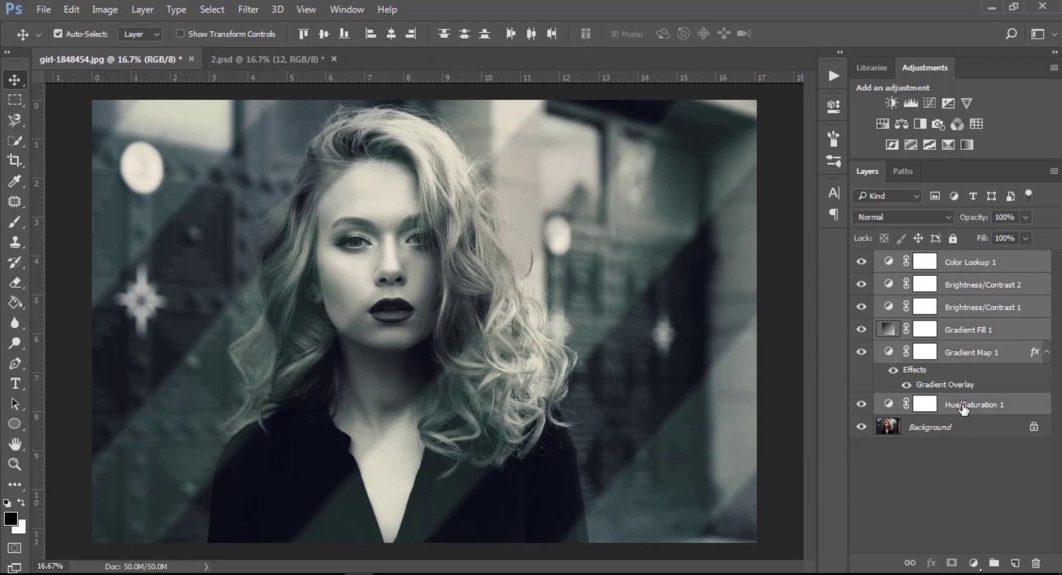
key(ctrl+g)
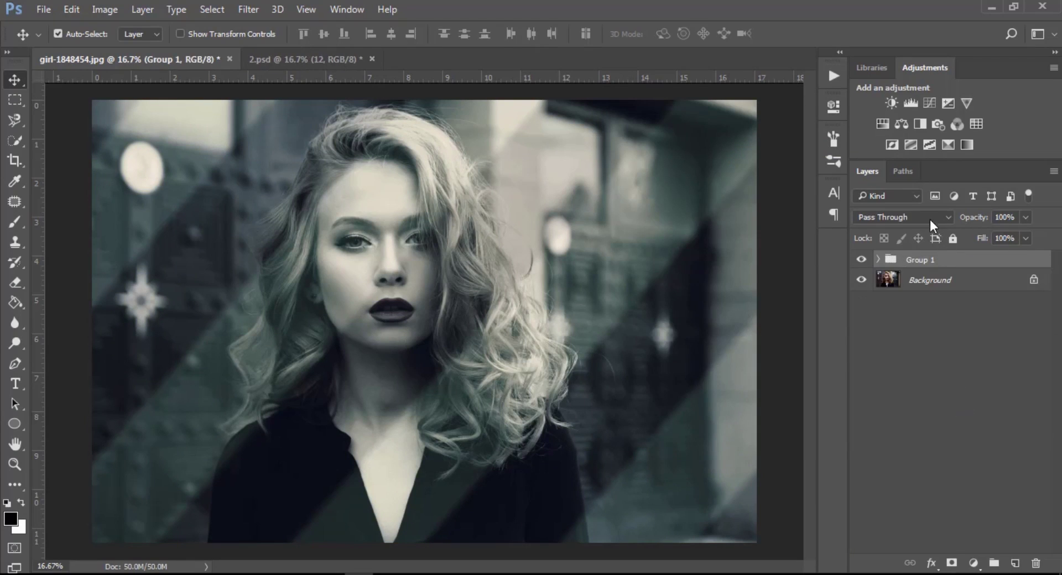
click(932, 217)
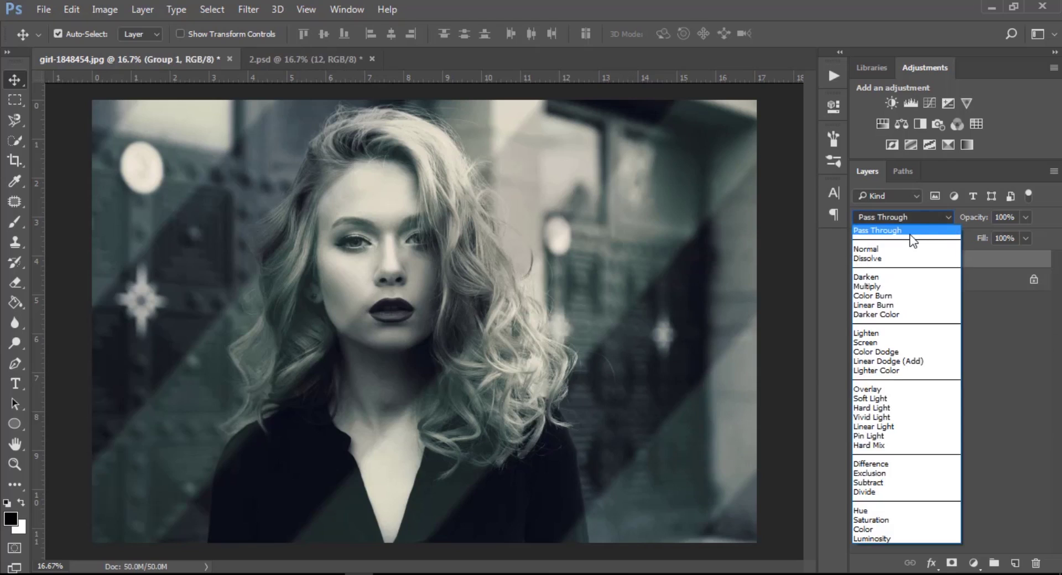
click(979, 227)
Lower Group 1's opacity to about 60%
click(1007, 216)
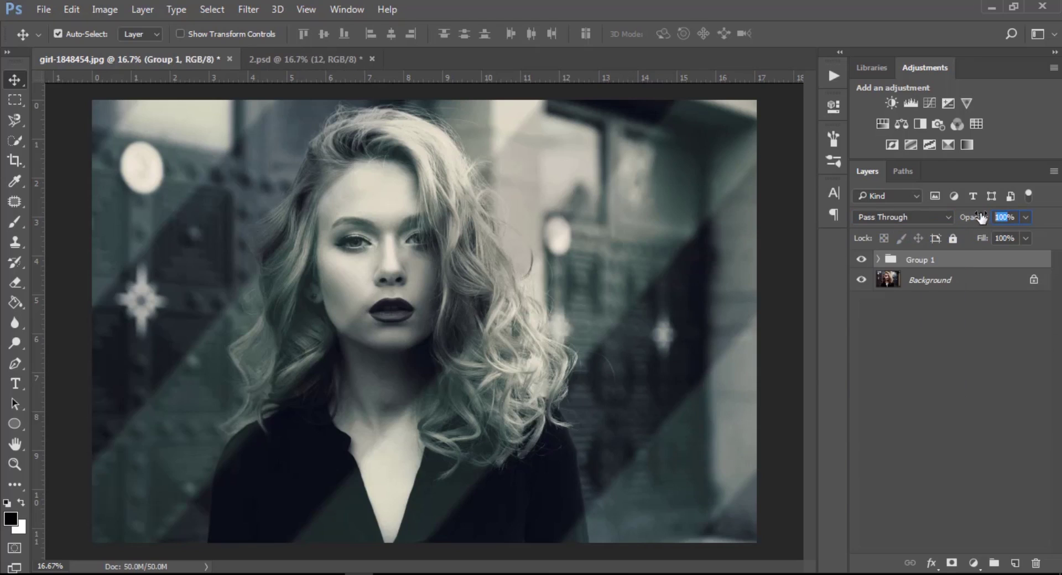
text(66)
key(Return)
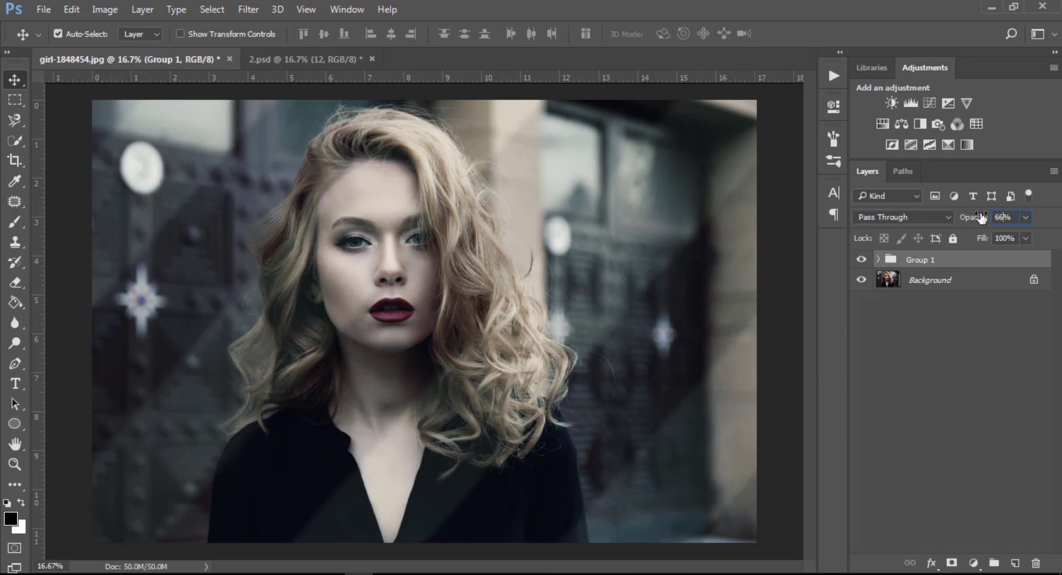
drag(980, 219, 974, 219)
text(66)
key(Return)
key(Return)
scroll(415, 314, up, 3)
scroll(442, 307, down, 4)
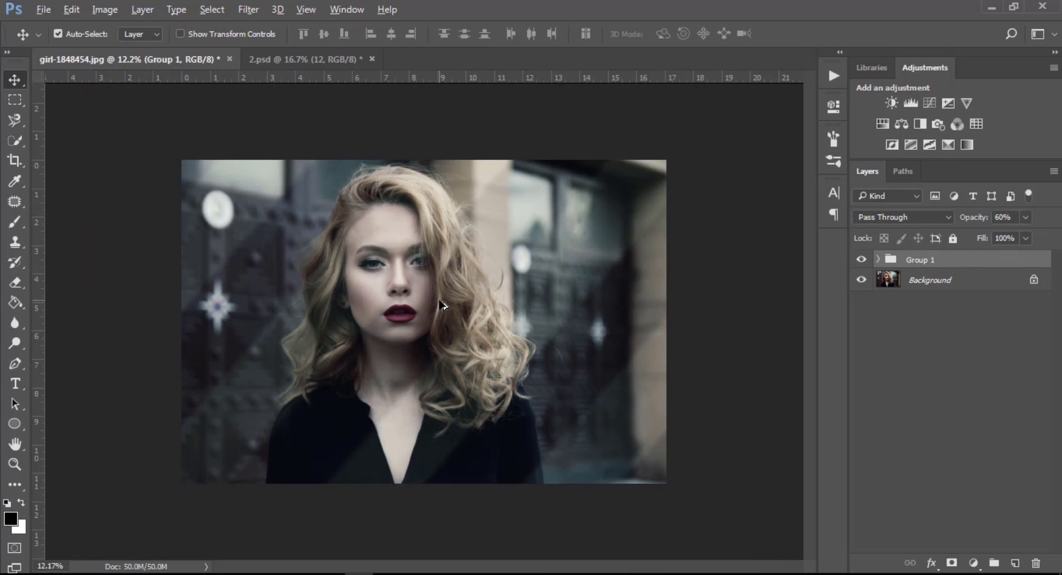
scroll(442, 305, up, 2)
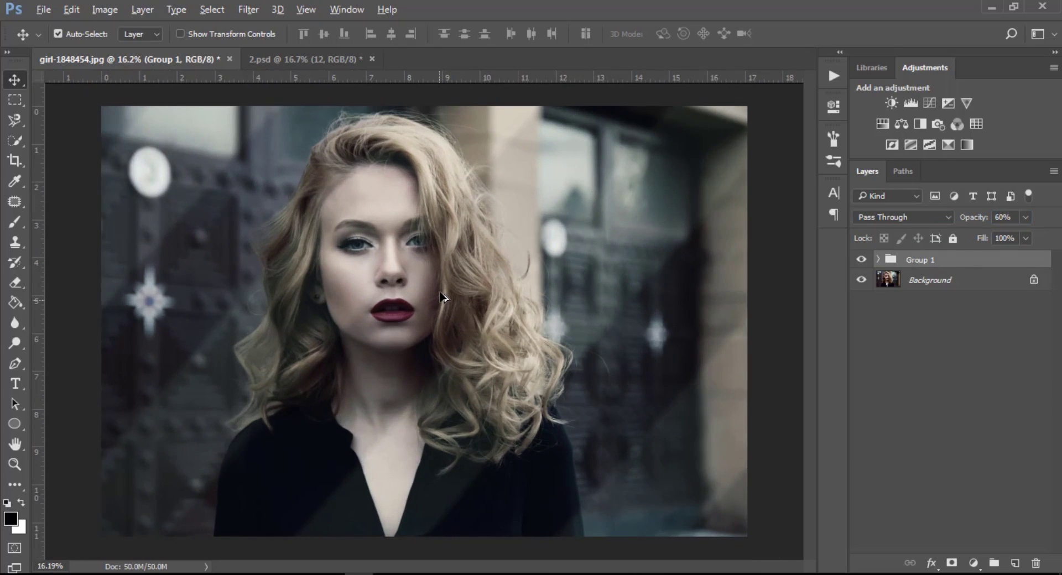
scroll(443, 297, up, 1)
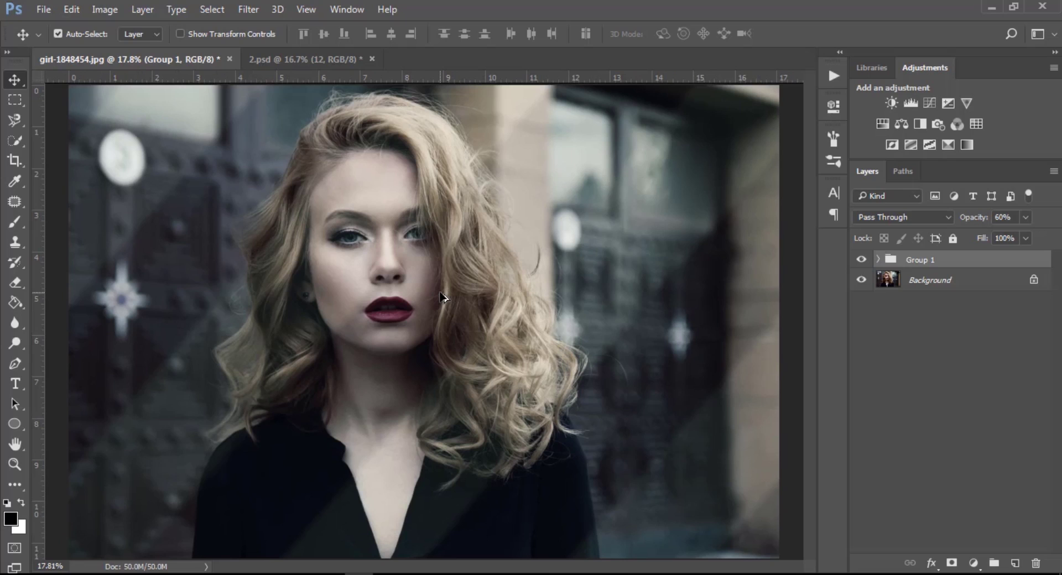